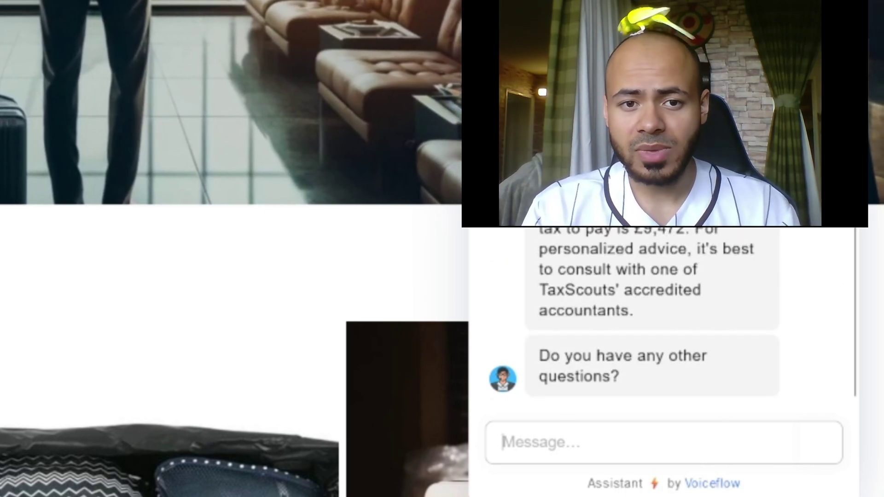
# Scroll the test chat up and down to review the tax estimate reply
pyautogui.scroll(3, 664, 313)
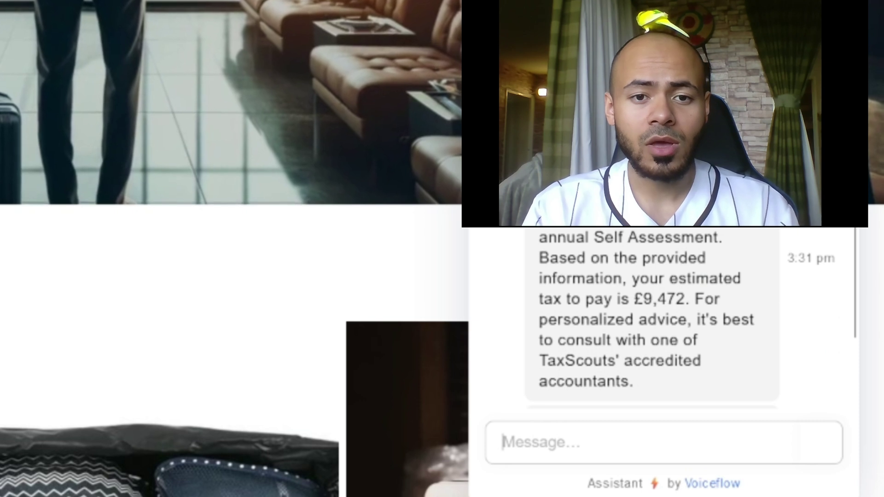
pyautogui.scroll(-3, 663, 322)
pyautogui.click(553, 369)
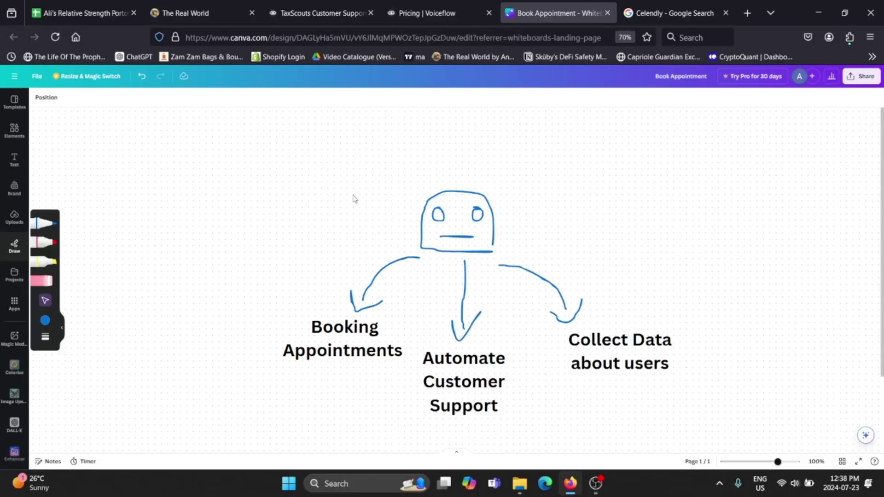
pyautogui.moveTo(529, 185)
pyautogui.mouseDown()
pyautogui.moveTo(451, 220)
pyautogui.moveTo(415, 254)
pyautogui.mouseUp()
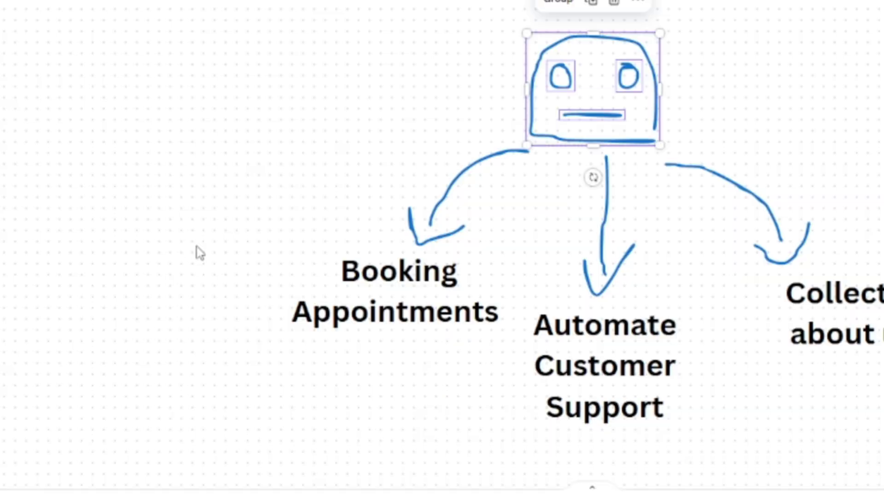
pyautogui.moveTo(223, 310); pyautogui.dragTo(368, 381)
pyautogui.moveTo(442, 366)
pyautogui.mouseDown()
pyautogui.moveTo(487, 370)
pyautogui.moveTo(399, 287)
pyautogui.moveTo(331, 269)
pyautogui.moveTo(252, 269)
pyautogui.mouseUp()
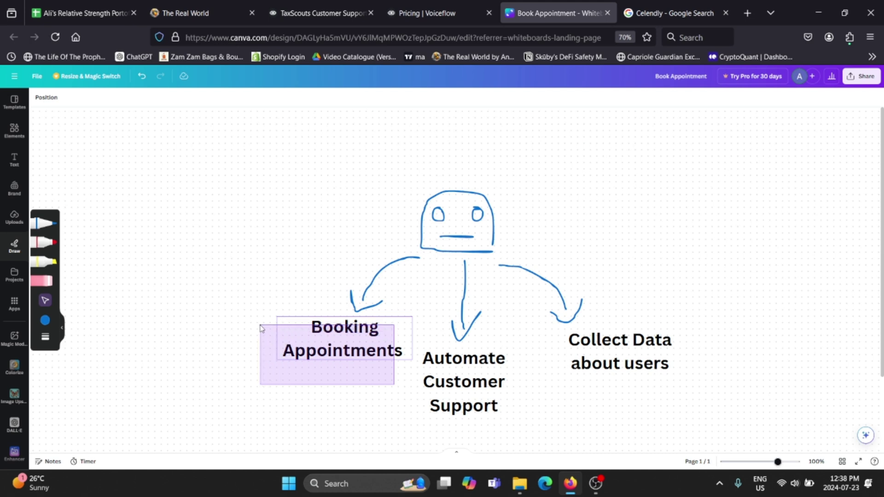
pyautogui.moveTo(261, 328); pyautogui.dragTo(247, 334)
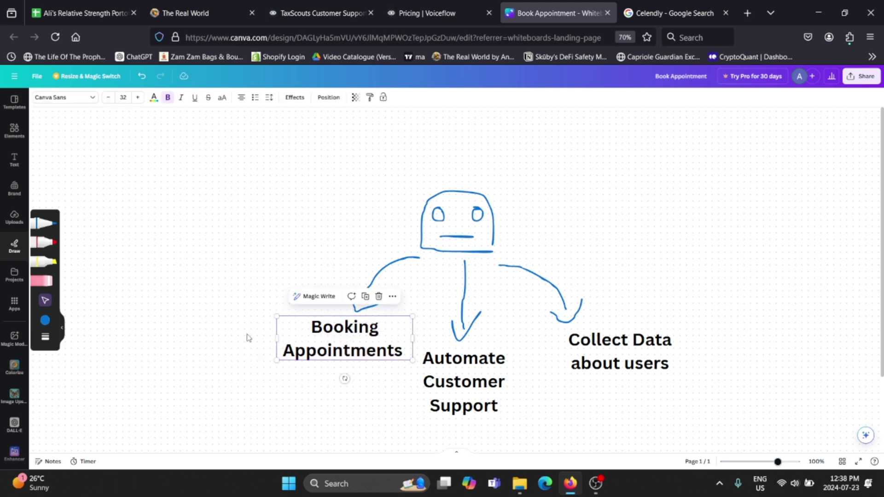
pyautogui.click(238, 345)
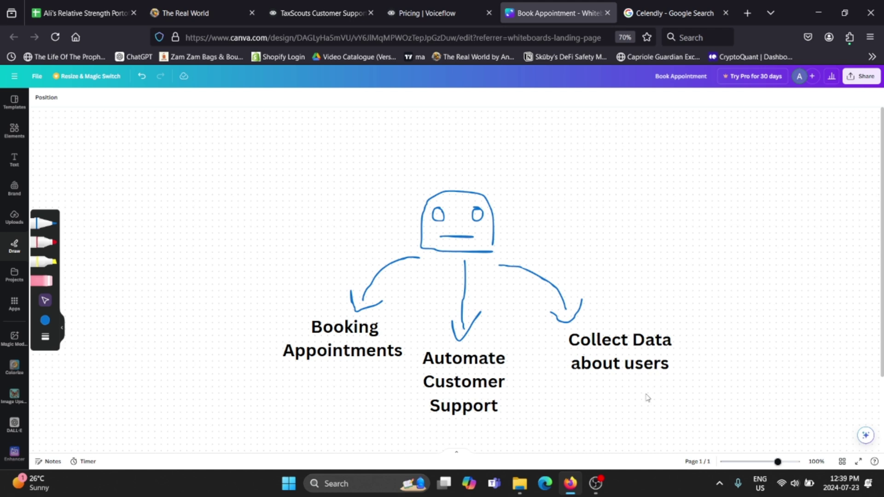
pyautogui.moveTo(696, 399); pyautogui.dragTo(552, 300)
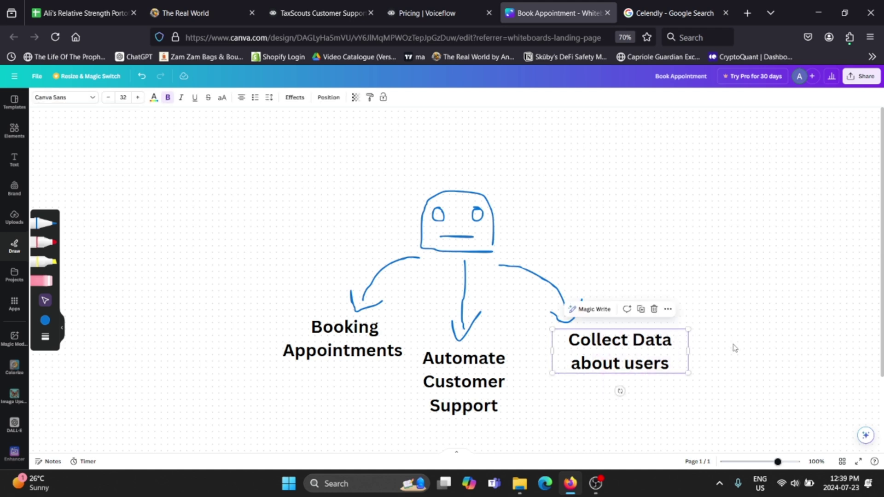
pyautogui.click(735, 349)
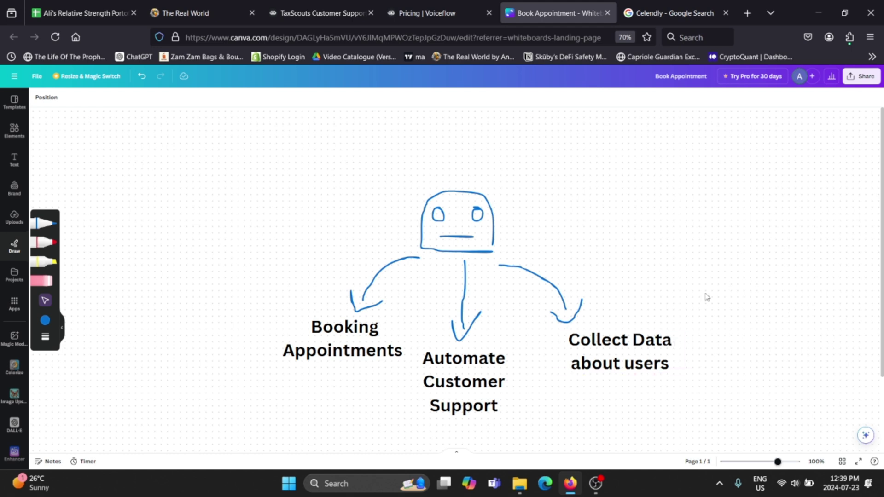
pyautogui.scroll(-5, 742, 258)
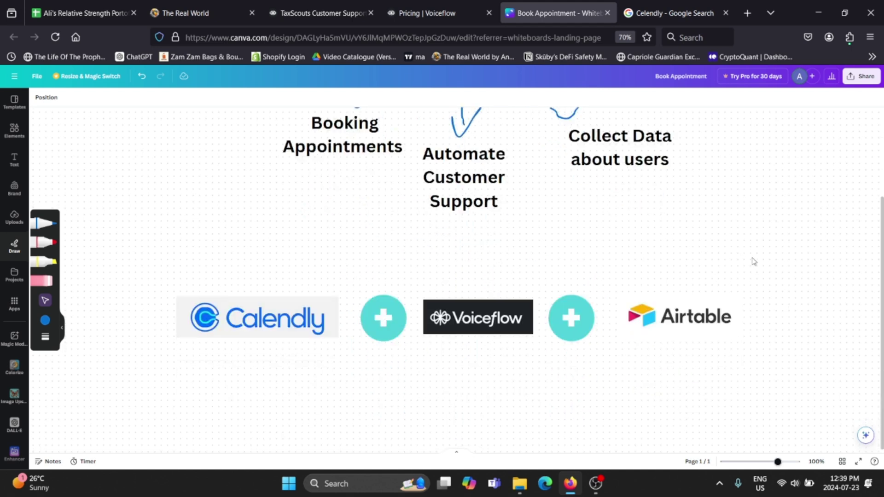
pyautogui.scroll(1, 774, 268)
pyautogui.moveTo(734, 369); pyautogui.dragTo(255, 305)
pyautogui.moveTo(484, 385); pyautogui.dragTo(544, 317)
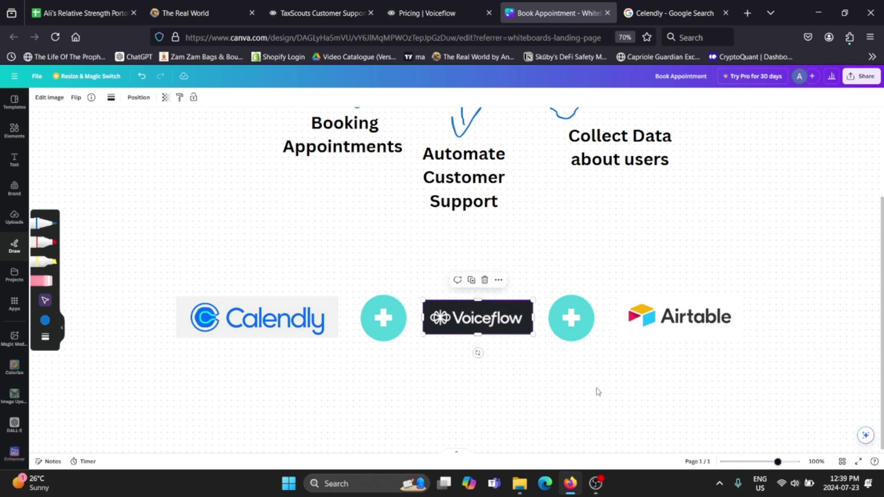
pyautogui.moveTo(773, 391); pyautogui.dragTo(617, 286)
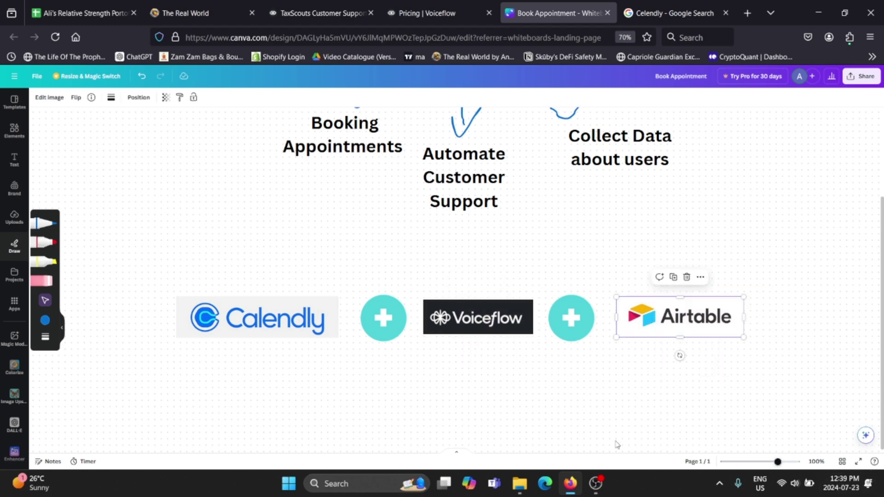
pyautogui.moveTo(334, 375); pyautogui.dragTo(294, 313)
pyautogui.scroll(1, 369, 291)
pyautogui.moveTo(358, 262); pyautogui.dragTo(302, 186)
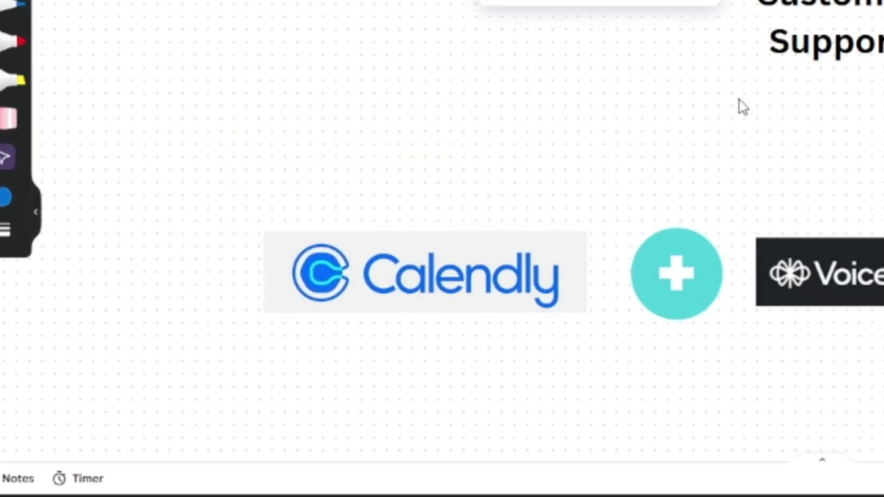
pyautogui.click(747, 137)
pyautogui.moveTo(848, 410); pyautogui.dragTo(699, 125)
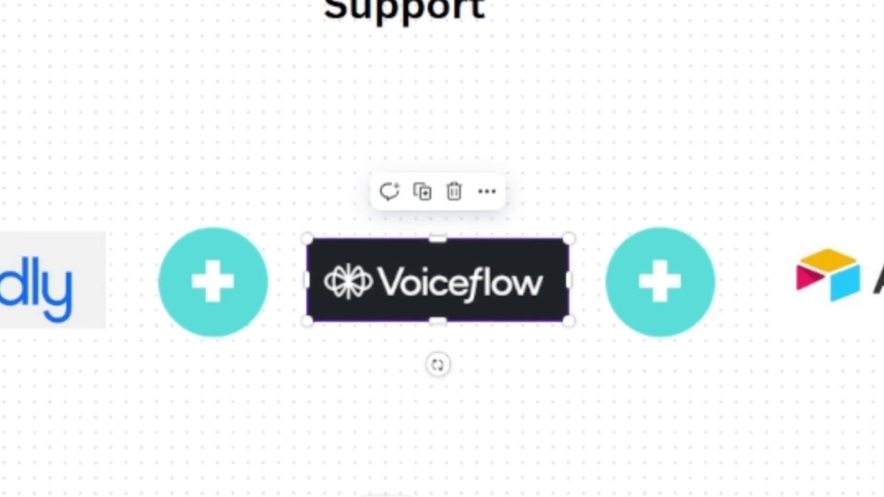
pyautogui.moveTo(493, 388); pyautogui.dragTo(249, 102)
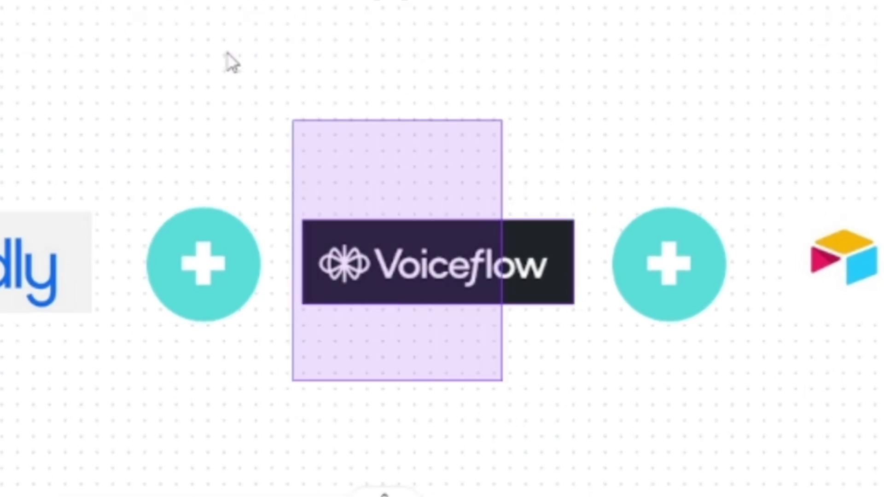
pyautogui.moveTo(227, 53); pyautogui.dragTo(346, 78)
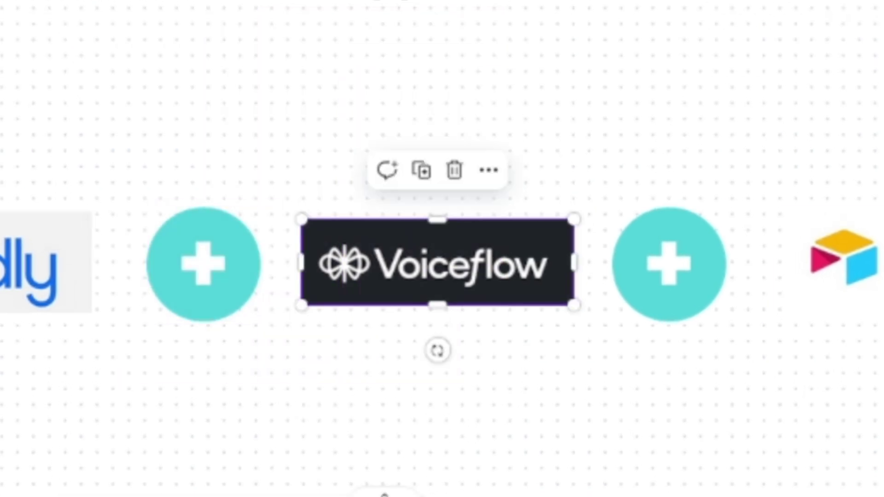
pyautogui.moveTo(883, 364); pyautogui.dragTo(854, 168)
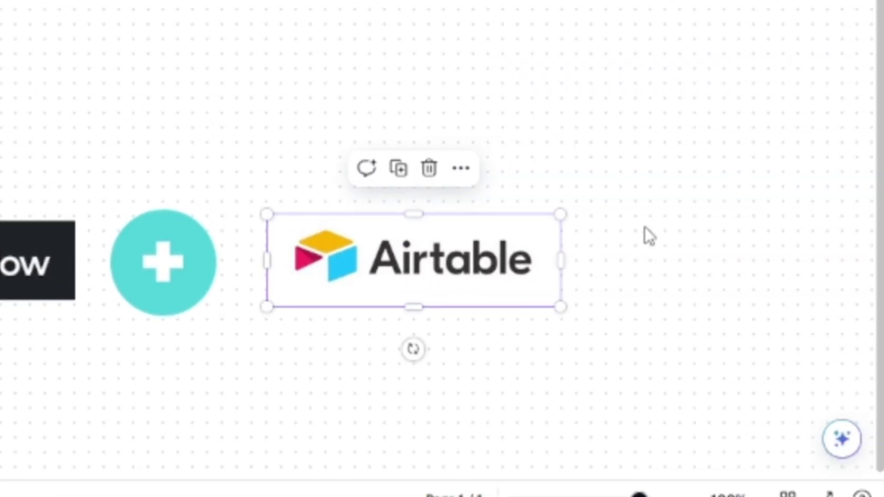
pyautogui.moveTo(702, 137); pyautogui.dragTo(356, 372)
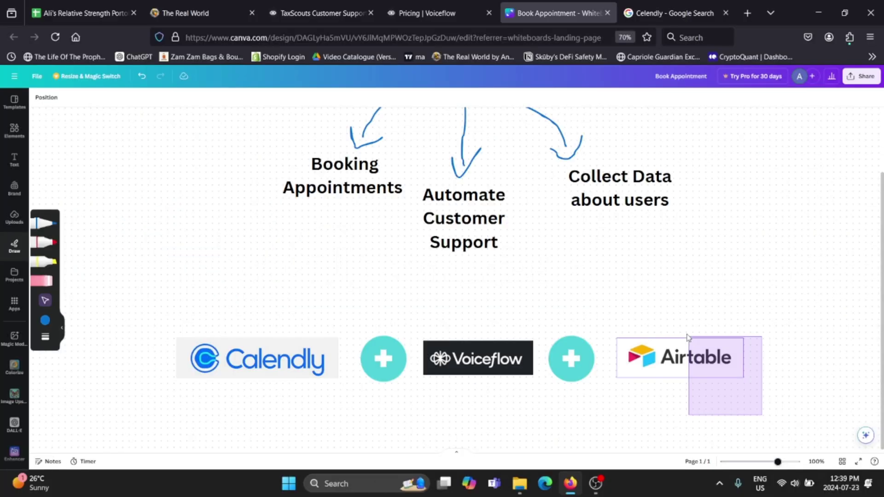
pyautogui.moveTo(678, 247); pyautogui.dragTo(584, 168)
pyautogui.moveTo(839, 298); pyautogui.dragTo(628, 403)
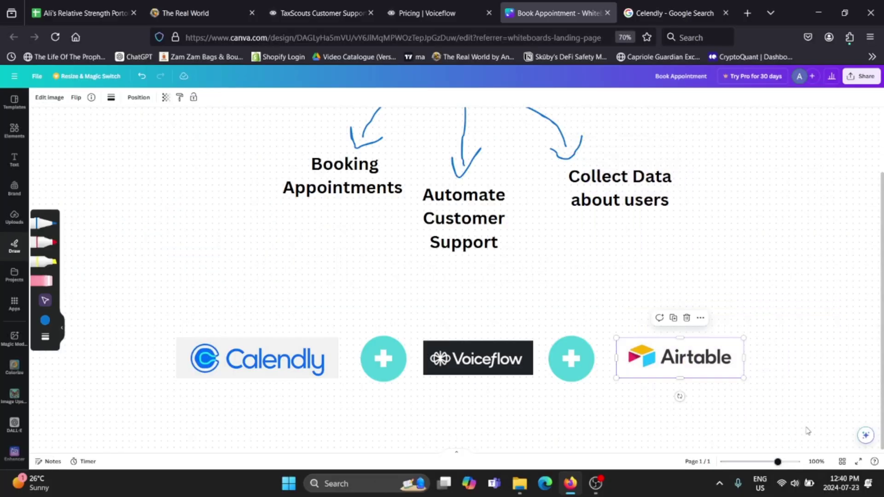
pyautogui.moveTo(768, 420); pyautogui.dragTo(177, 205)
pyautogui.scroll(2, 782, 346)
pyautogui.scroll(-1, 824, 392)
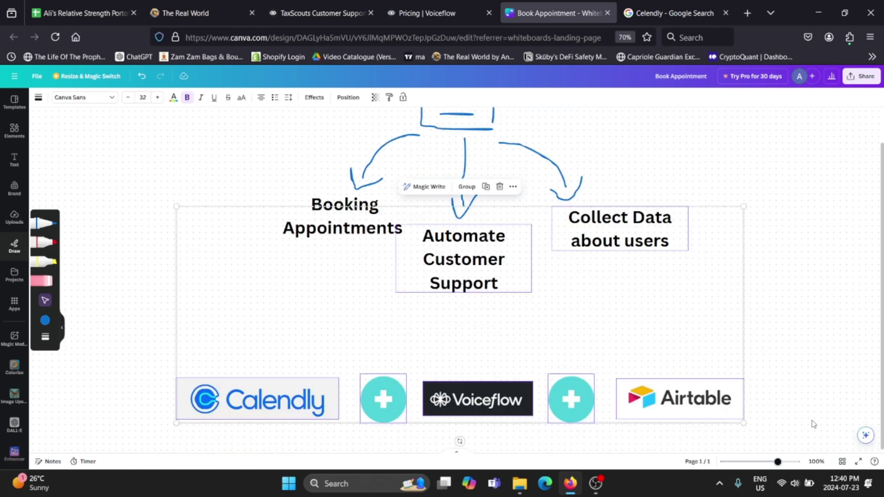
pyautogui.moveTo(781, 432); pyautogui.dragTo(365, 227)
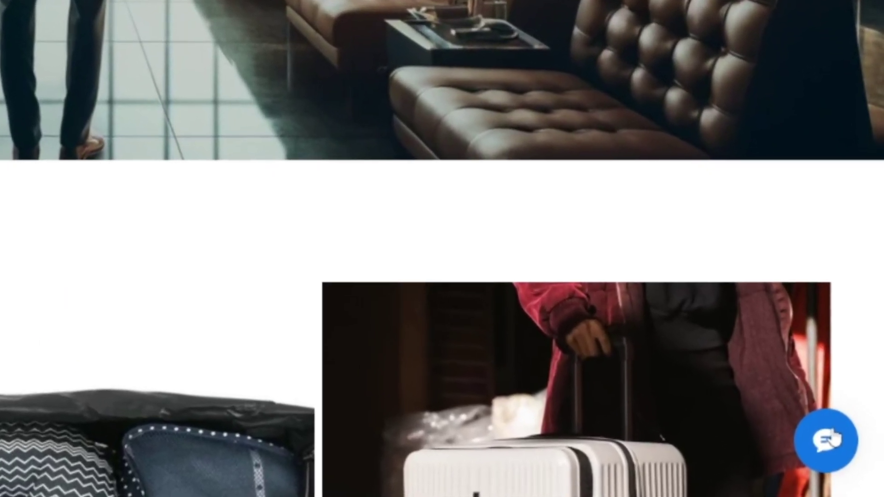
# Start a fresh chat and ask for help with 2024 taxes as a self-employed person earning 50000 a year
pyautogui.click(850, 447)
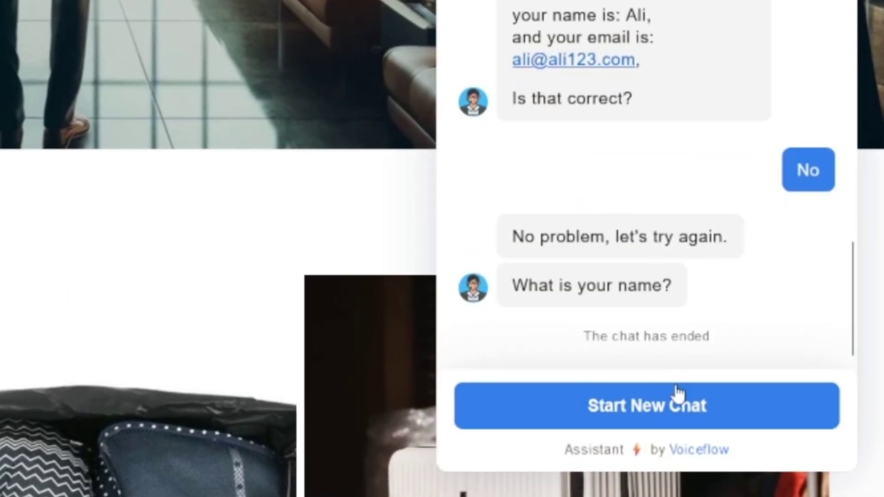
pyautogui.click(678, 394)
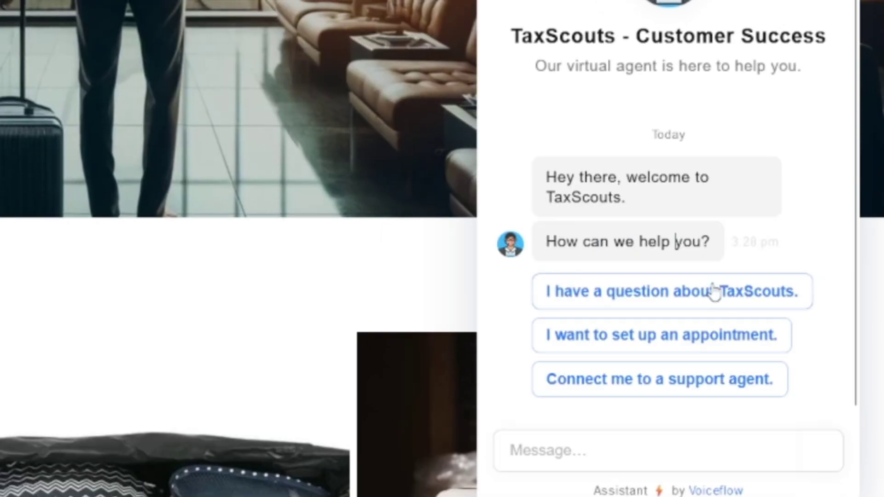
pyautogui.click(581, 306)
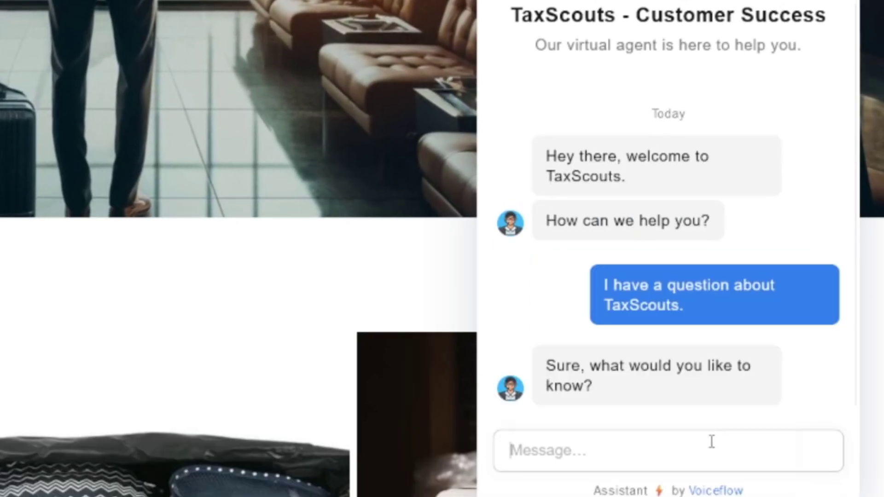
pyautogui.write('Yeah, I need help with 2024 taxes, I am self-employed and earn 50000')
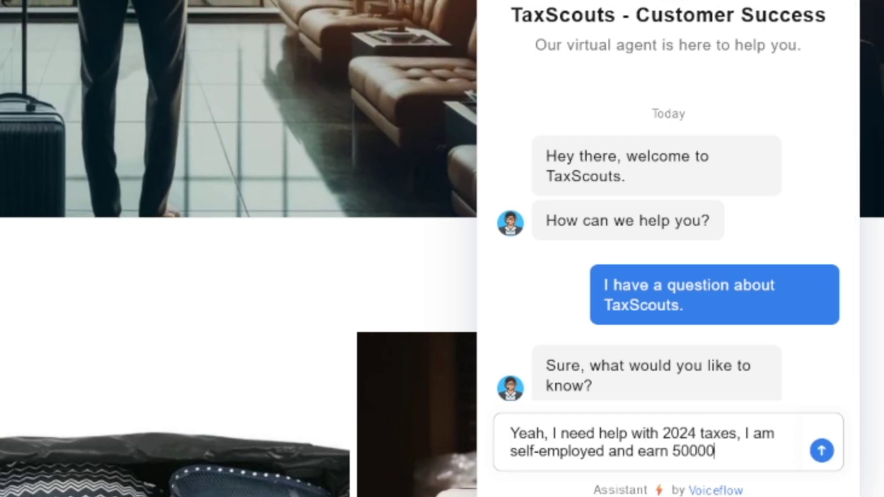
pyautogui.write(' a year')
pyautogui.press('Return')
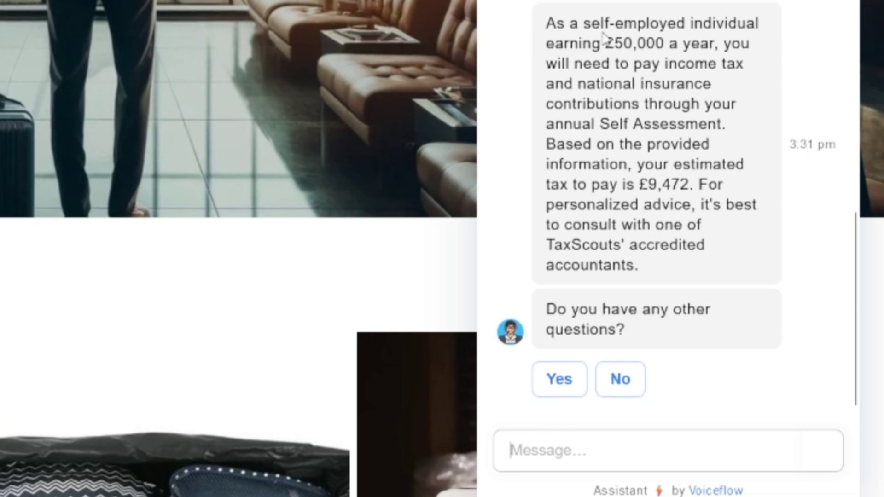
# Review the reply's £50,000 income, £9,472 estimate and accountant advice, then answer Yes to more questions
pyautogui.moveTo(614, 43); pyautogui.dragTo(664, 43)
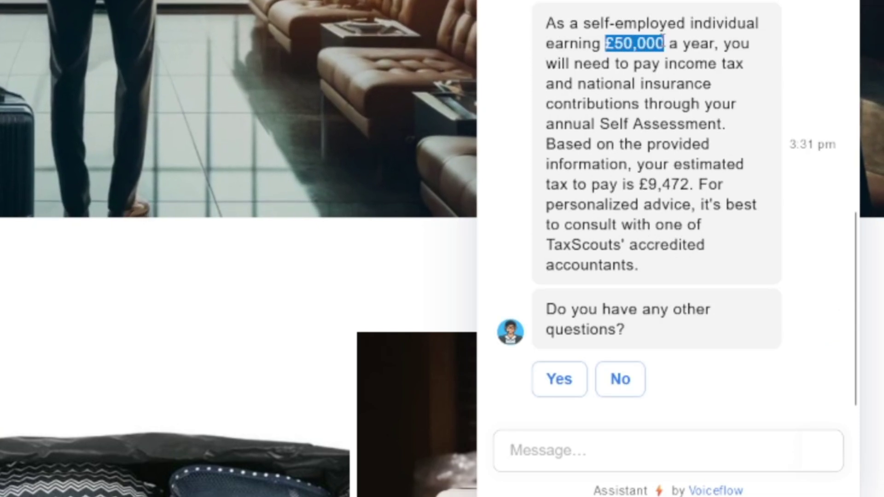
pyautogui.click(613, 40)
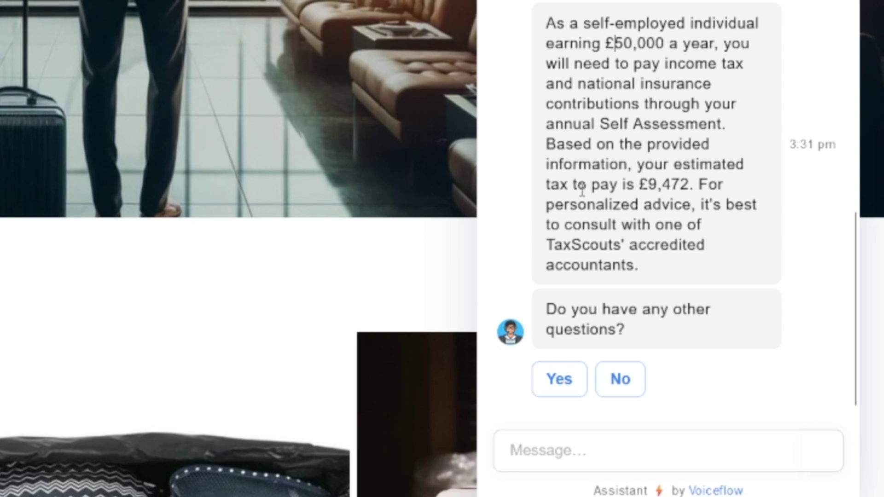
pyautogui.moveTo(643, 186); pyautogui.dragTo(692, 186)
pyautogui.moveTo(572, 225); pyautogui.dragTo(649, 205)
pyautogui.click(658, 210)
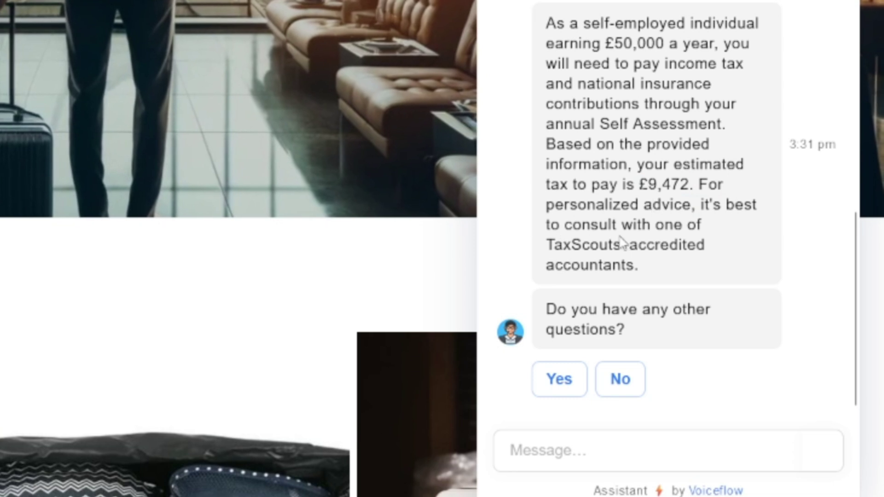
pyautogui.moveTo(564, 245); pyautogui.dragTo(673, 264)
pyautogui.click(572, 265)
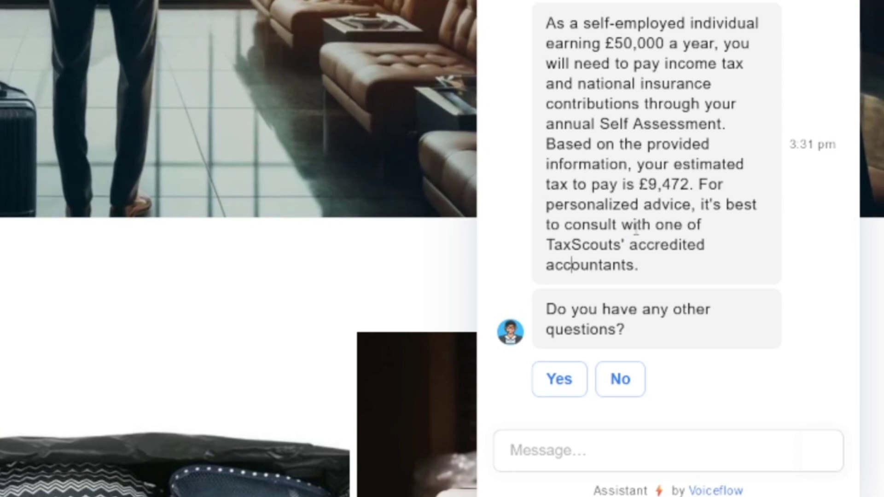
pyautogui.moveTo(596, 125); pyautogui.dragTo(715, 127)
pyautogui.click(625, 249)
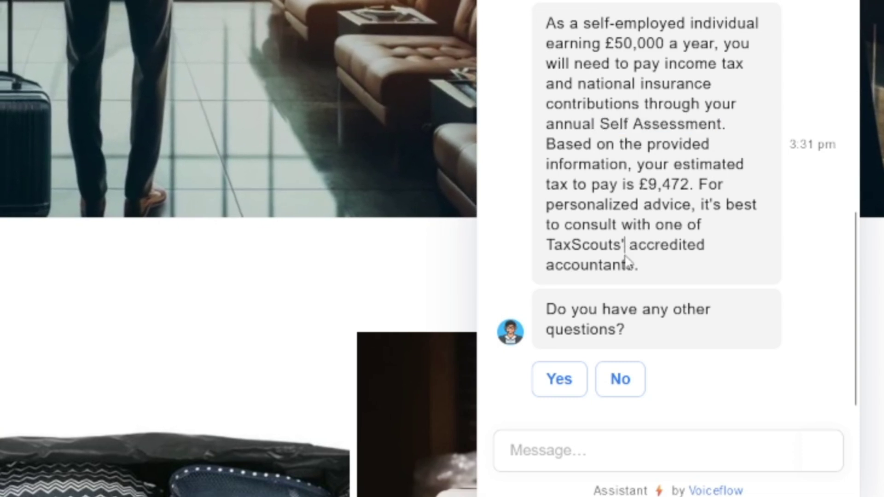
pyautogui.moveTo(641, 265); pyautogui.dragTo(701, 204)
pyautogui.click(694, 232)
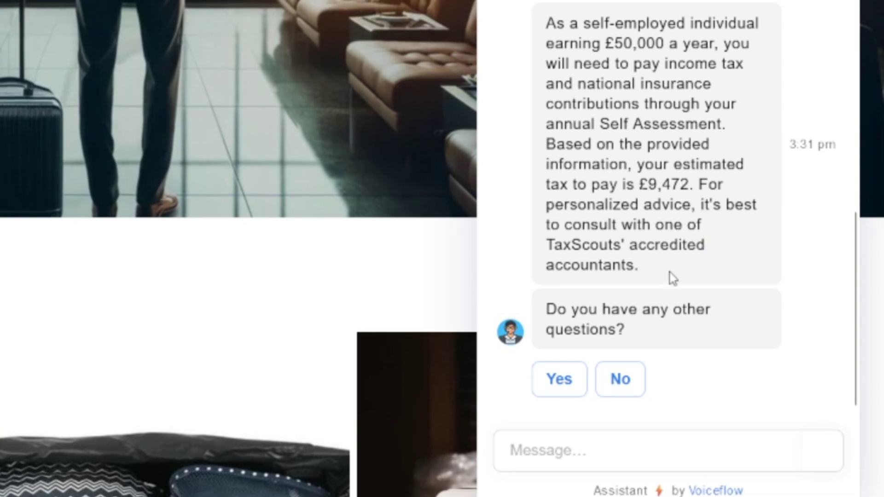
pyautogui.click(559, 379)
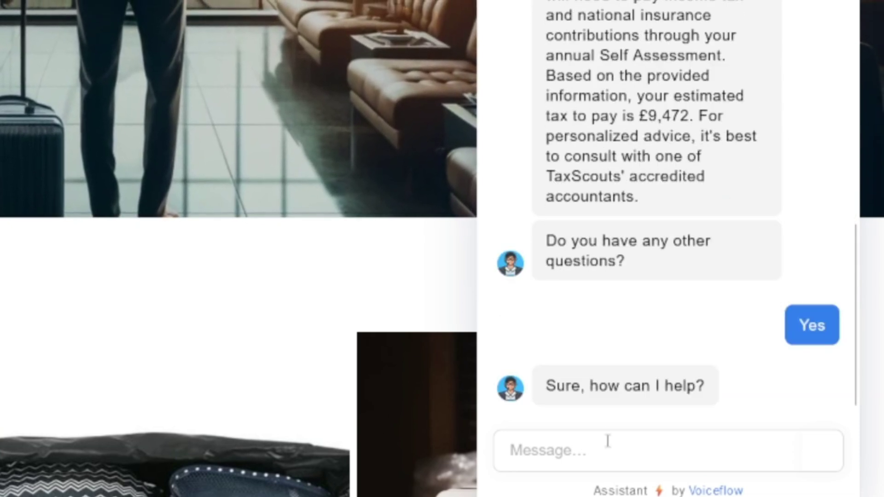
# Send the assistant a message asking for help setting up a meeting with TaxScouts
pyautogui.moveTo(555, 177); pyautogui.dragTo(641, 197)
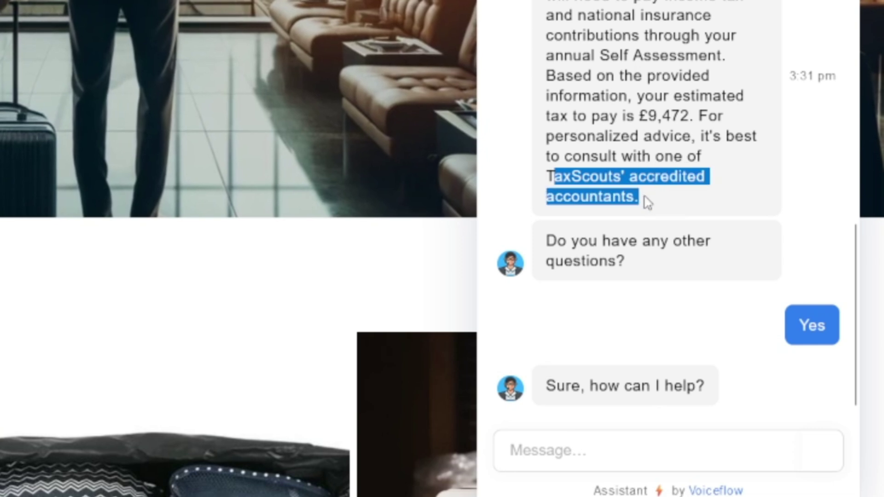
pyautogui.click(641, 198)
pyautogui.click(658, 457)
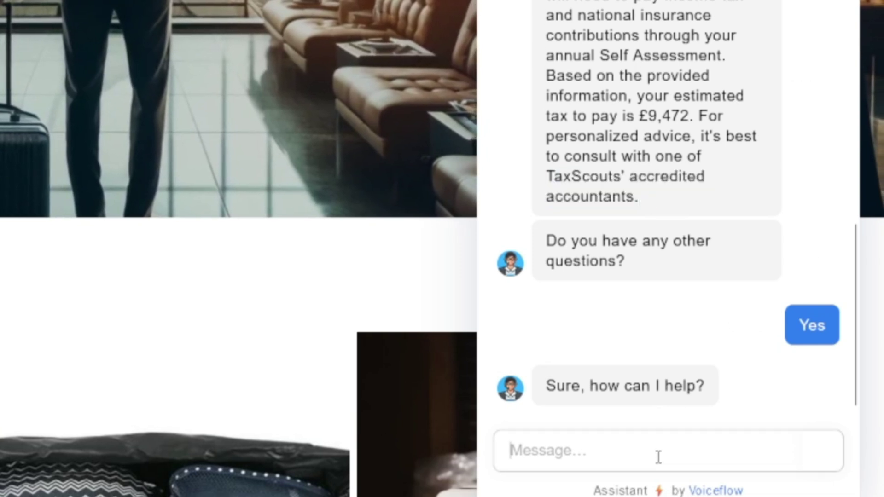
pyautogui.write('Look, Im quite intere')
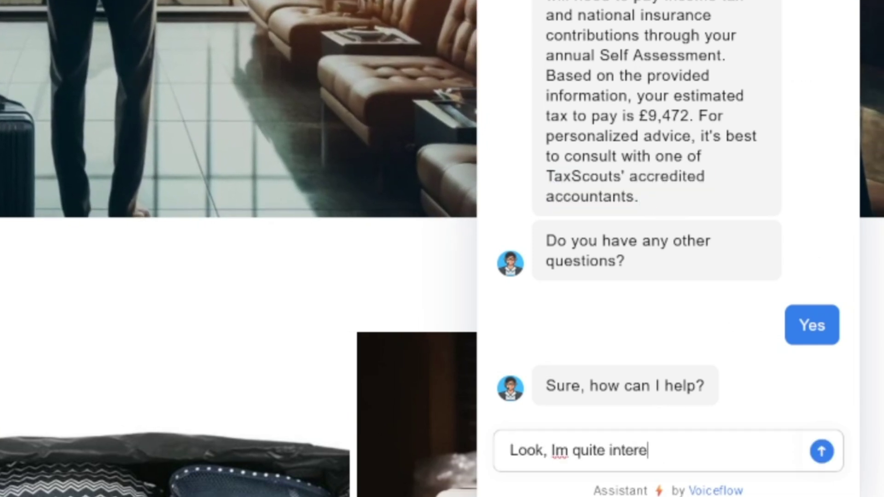
pyautogui.write('sted in setting up a ')
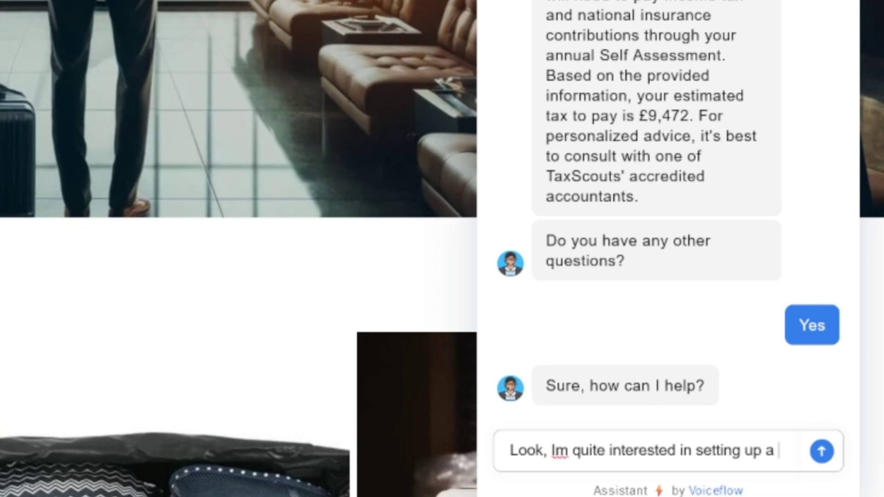
pyautogui.write('meeting with TaxS')
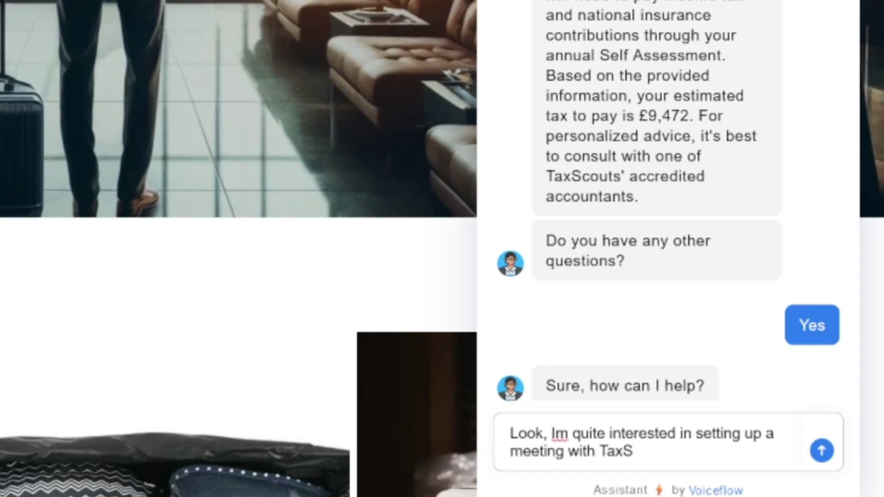
pyautogui.write('couts. Can you')
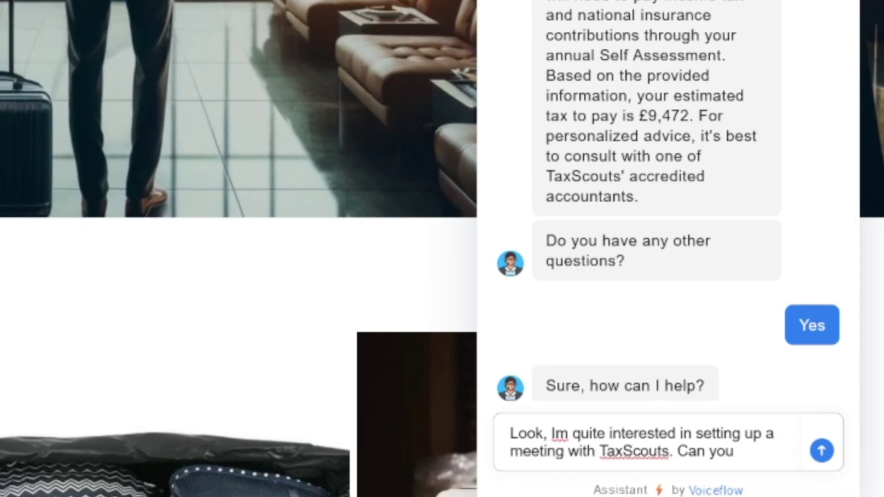
pyautogui.write(' help me with that')
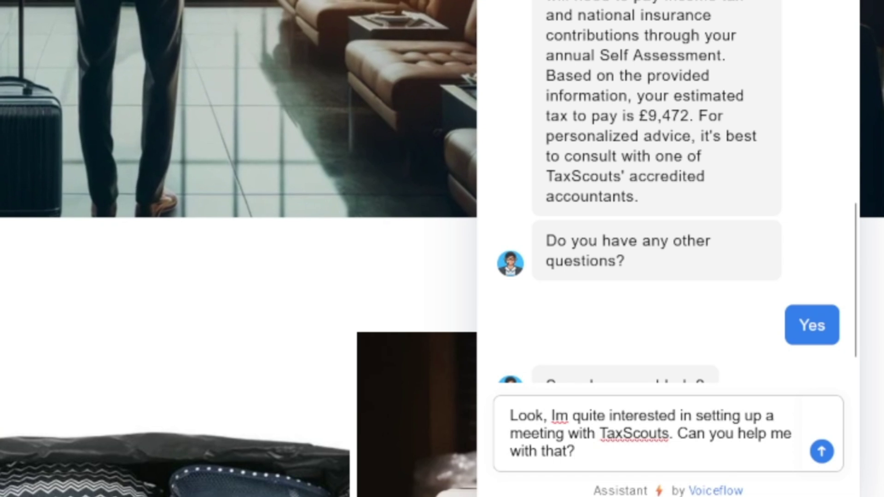
pyautogui.write('?')
pyautogui.press('Return')
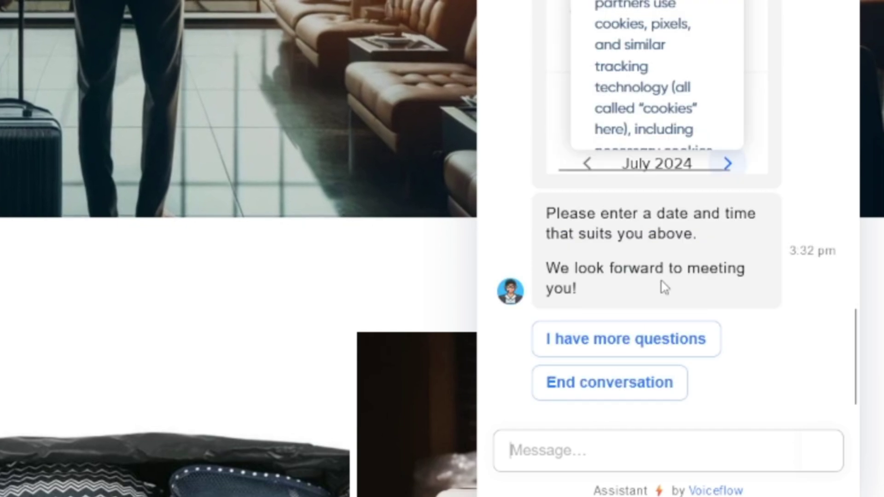
# Pick July 23 at the 1:00pm slot in the embedded booking calendar
pyautogui.scroll(8, 666, 289)
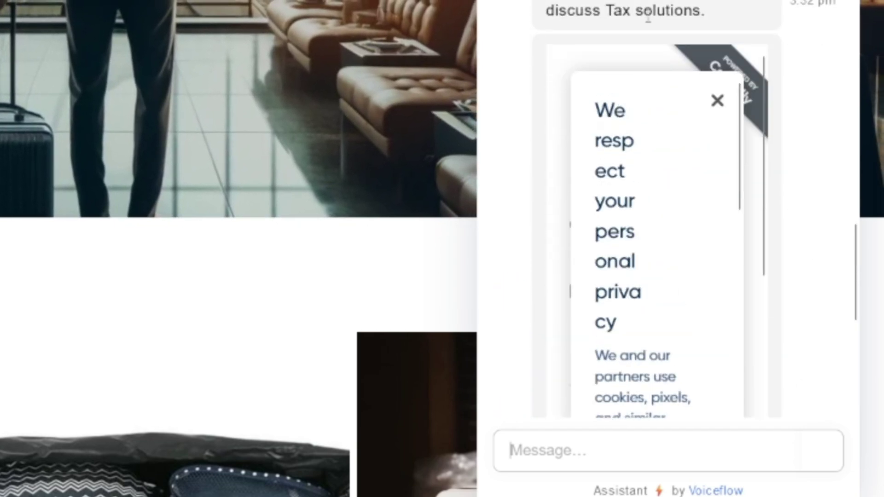
pyautogui.scroll(-8, 669, 105)
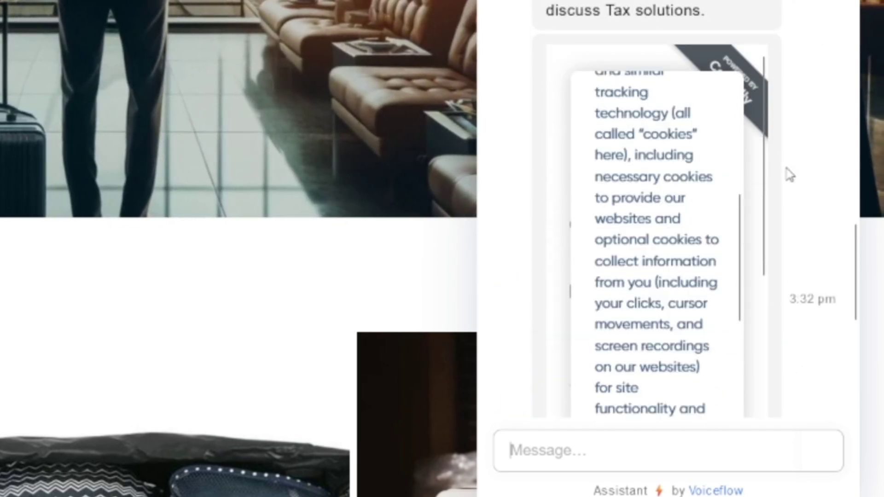
pyautogui.scroll(-3, 788, 173)
pyautogui.scroll(-10, 651, 187)
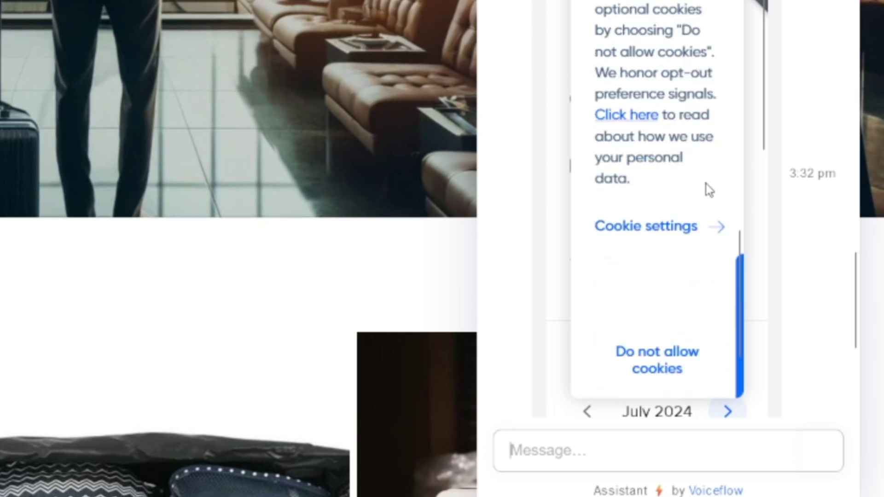
pyautogui.scroll(15, 711, 124)
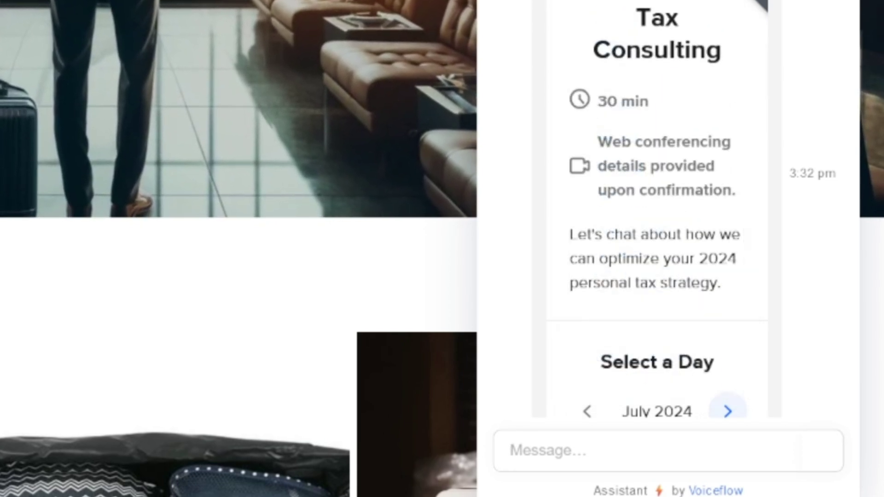
pyautogui.scroll(-3, 681, 155)
pyautogui.scroll(-6, 663, 199)
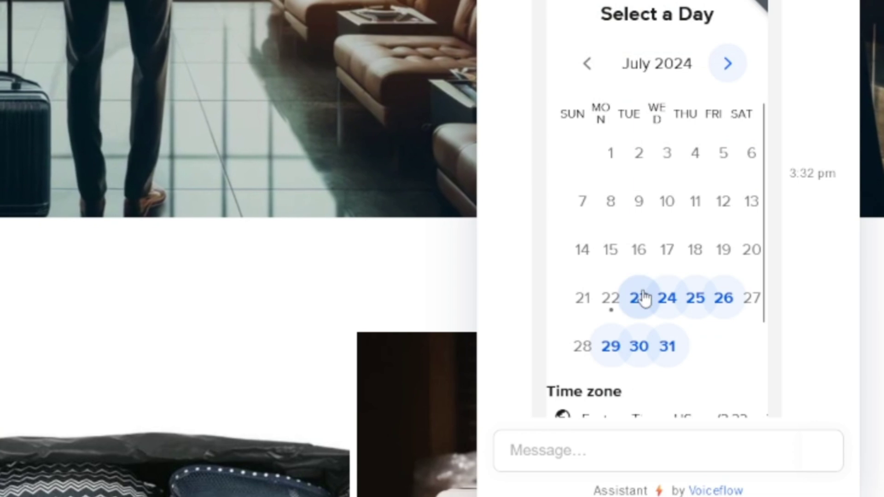
pyautogui.scroll(-3, 695, 302)
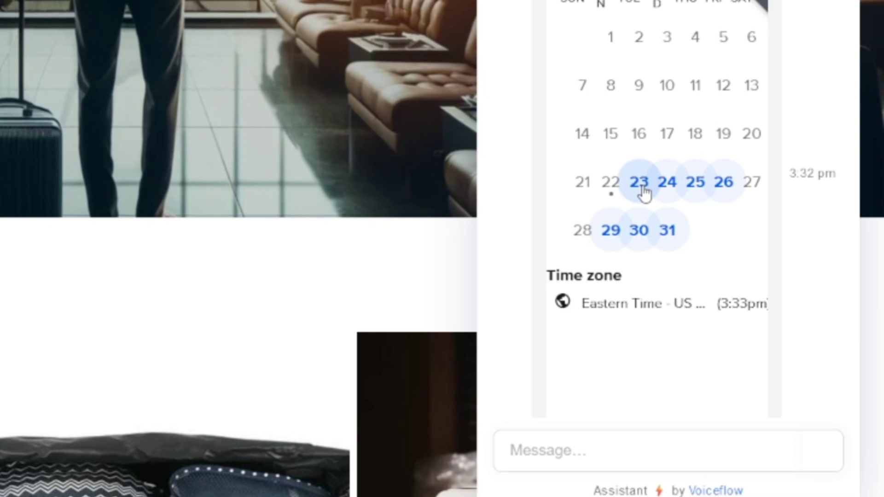
pyautogui.click(640, 185)
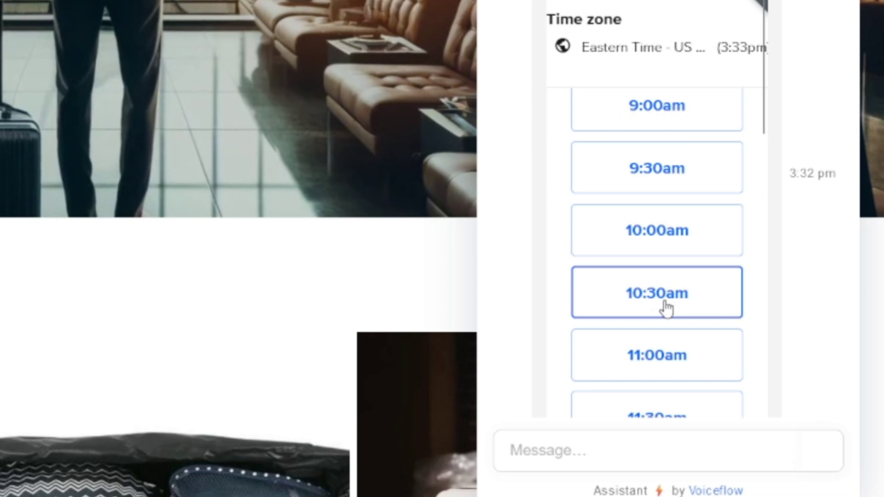
pyautogui.scroll(-2, 667, 308)
pyautogui.scroll(-2, 667, 308)
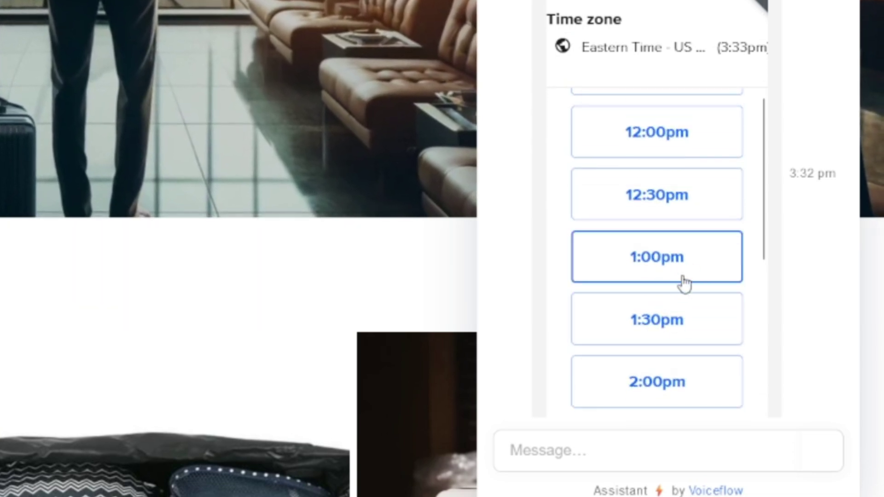
pyautogui.click(695, 267)
pyautogui.click(698, 266)
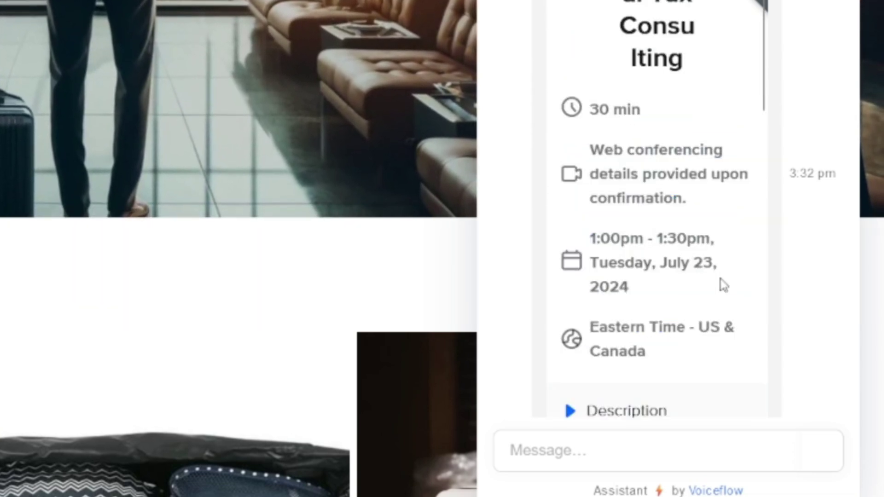
# Enter your name, email and the note 'Yeah! Need help navigating tax', then schedule the call
pyautogui.scroll(-4, 722, 283)
pyautogui.scroll(2, 706, 264)
pyautogui.scroll(-2, 702, 262)
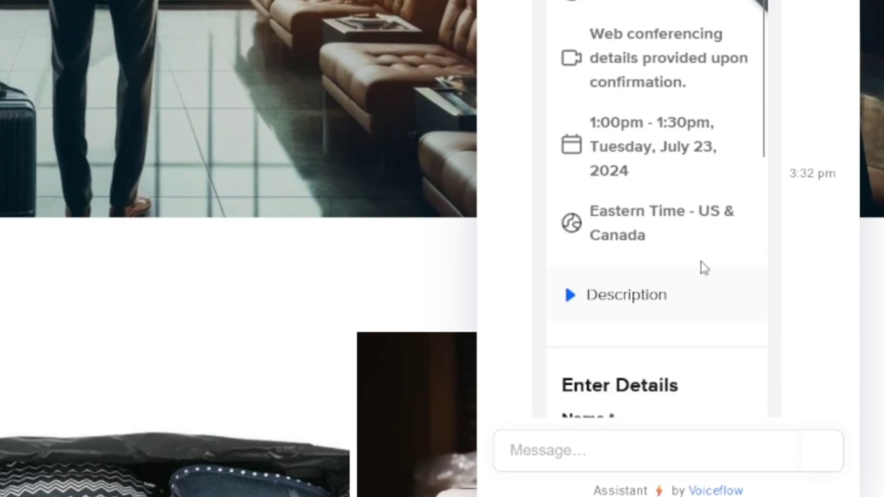
pyautogui.scroll(-4, 705, 268)
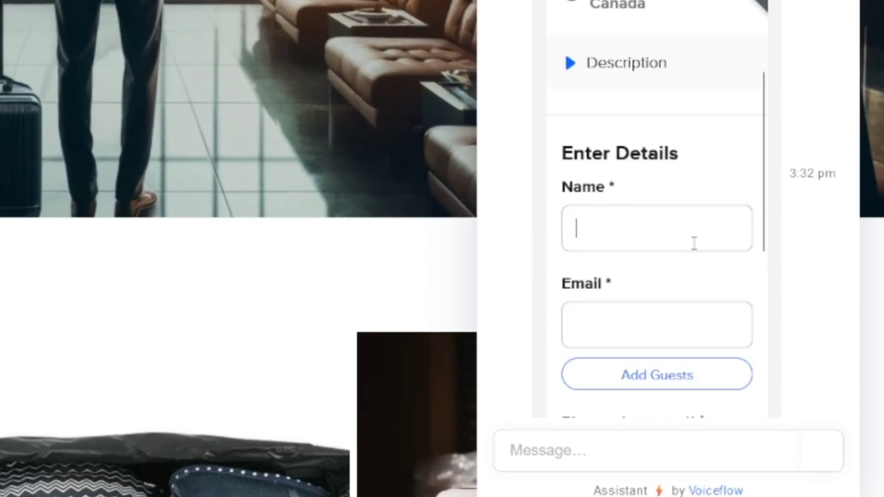
pyautogui.write('Ali')
pyautogui.press('Tab')
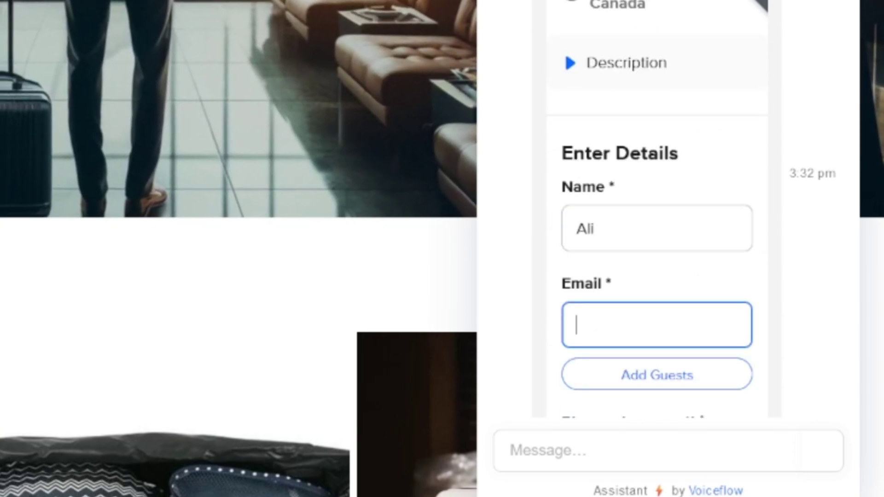
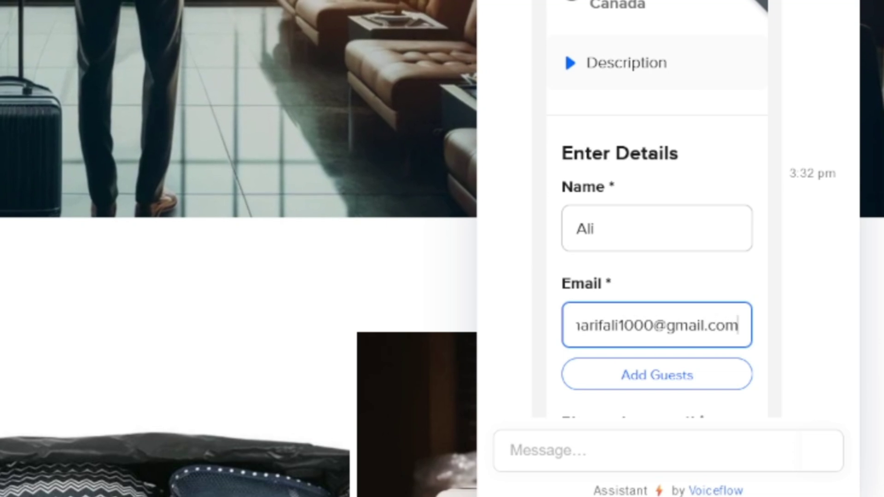
pyautogui.scroll(-5, 735, 245)
pyautogui.click(704, 282)
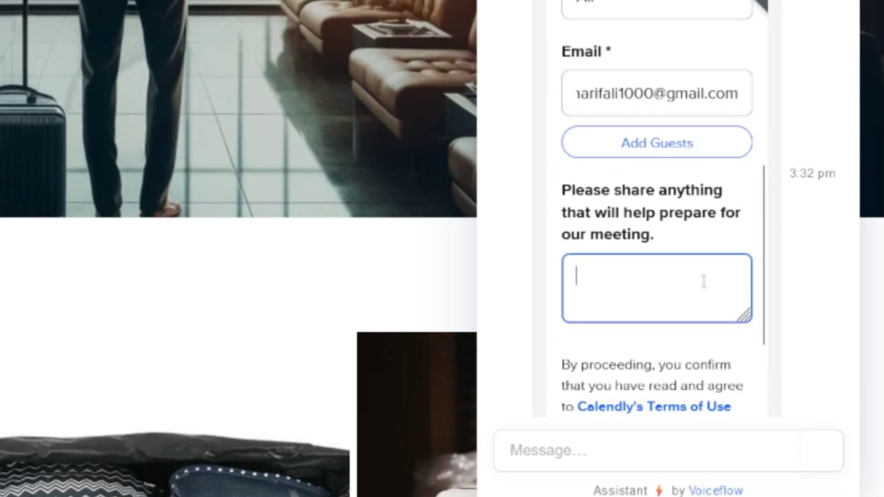
pyautogui.write('Yeah! Need help navigating taxes.')
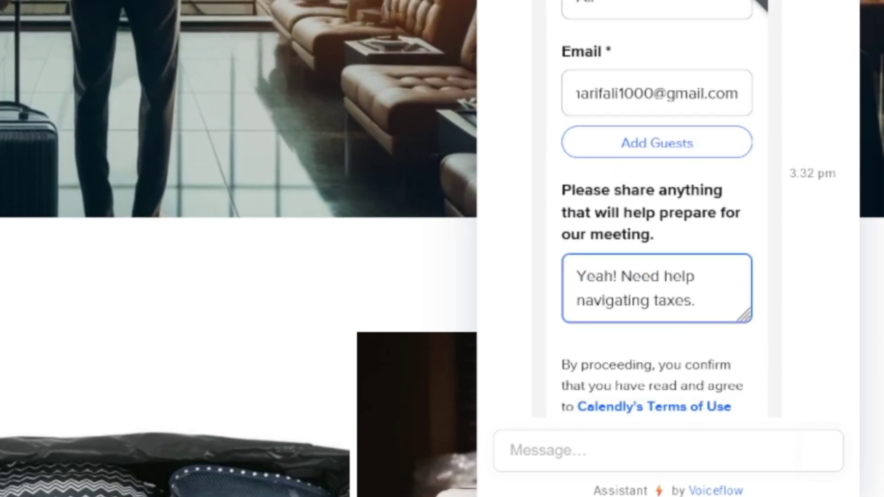
pyautogui.scroll(-4, 664, 291)
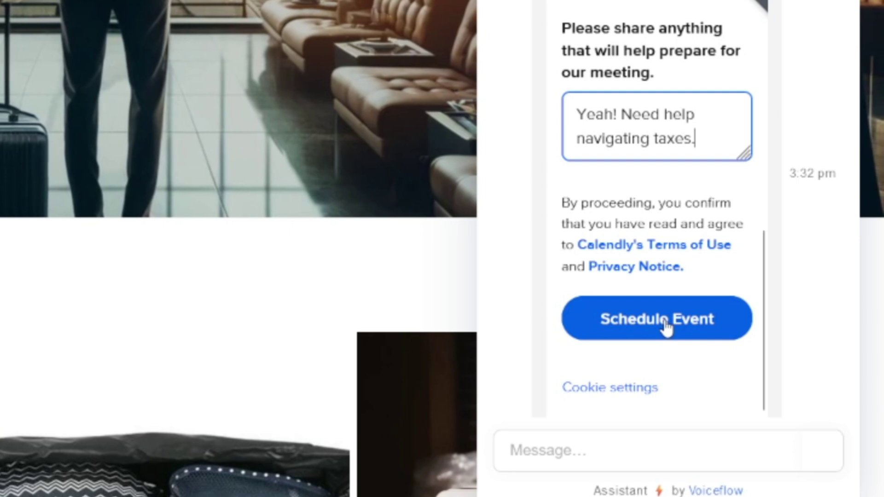
pyautogui.scroll(-3, 666, 328)
pyautogui.click(664, 211)
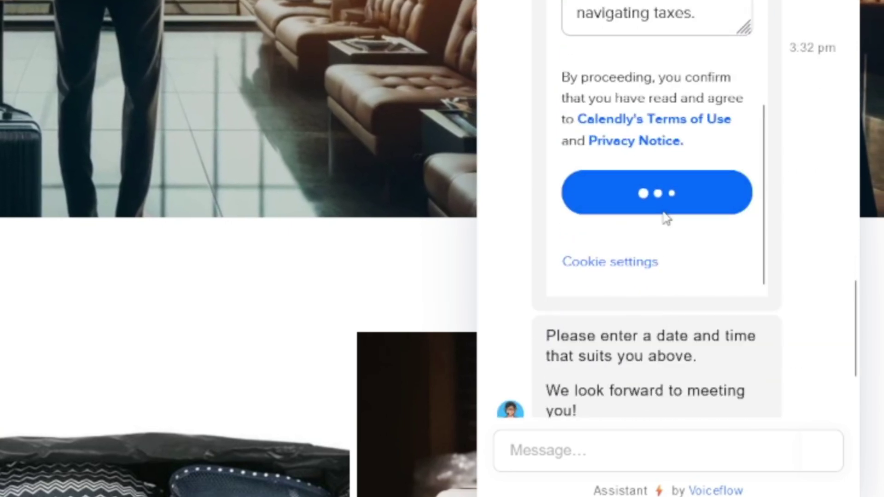
# Review the General Tax Consulting confirmation and reply 'I have more questions'
pyautogui.scroll(5, 671, 199)
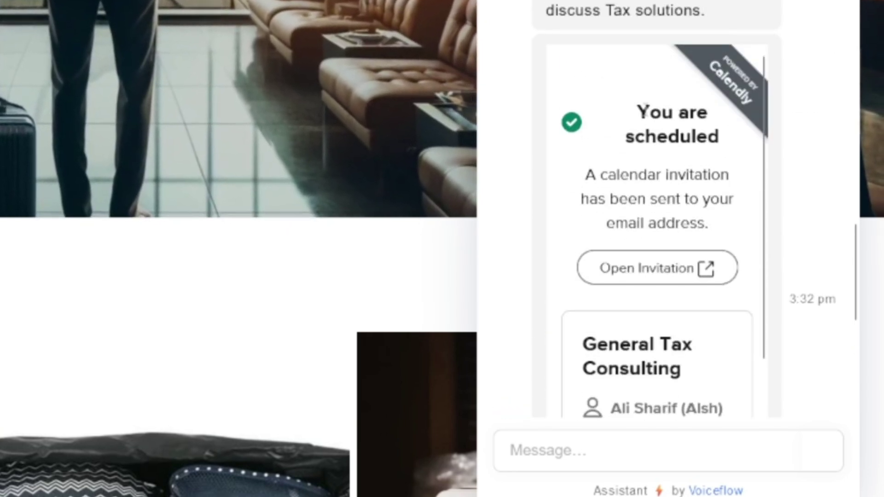
pyautogui.moveTo(637, 112); pyautogui.dragTo(691, 137)
pyautogui.scroll(-5, 677, 200)
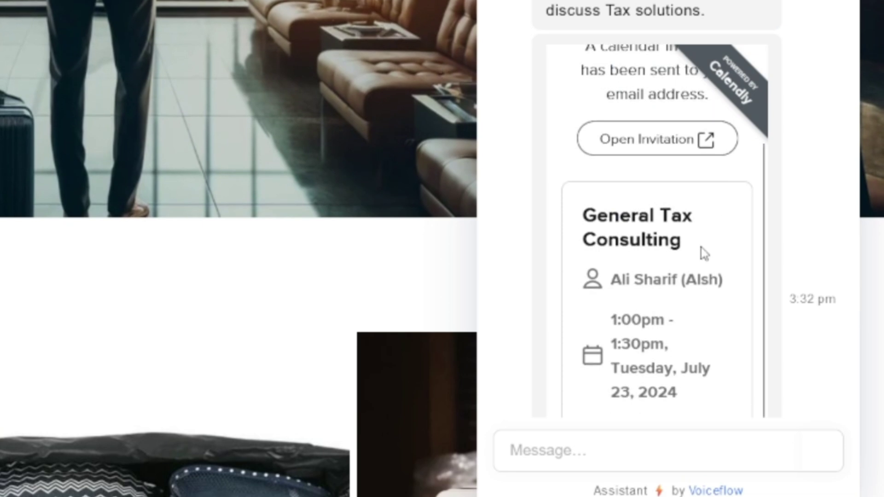
pyautogui.click(700, 152)
pyautogui.scroll(-1, 636, 196)
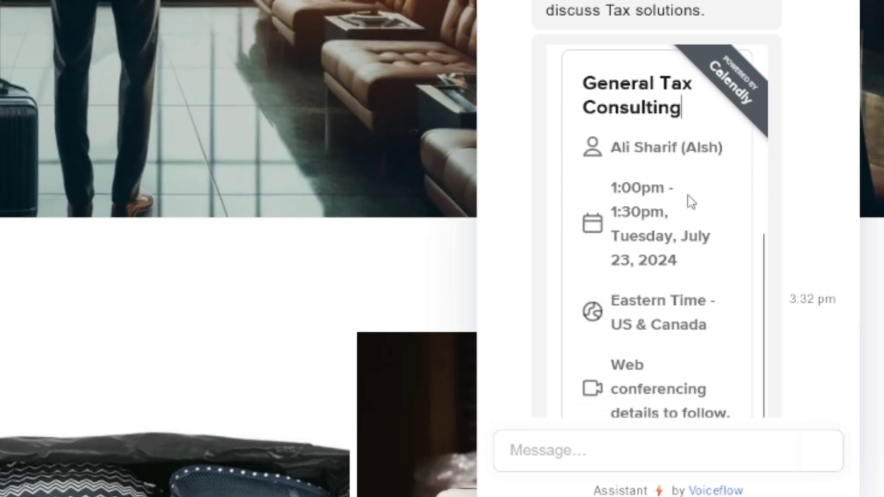
pyautogui.scroll(-8, 697, 389)
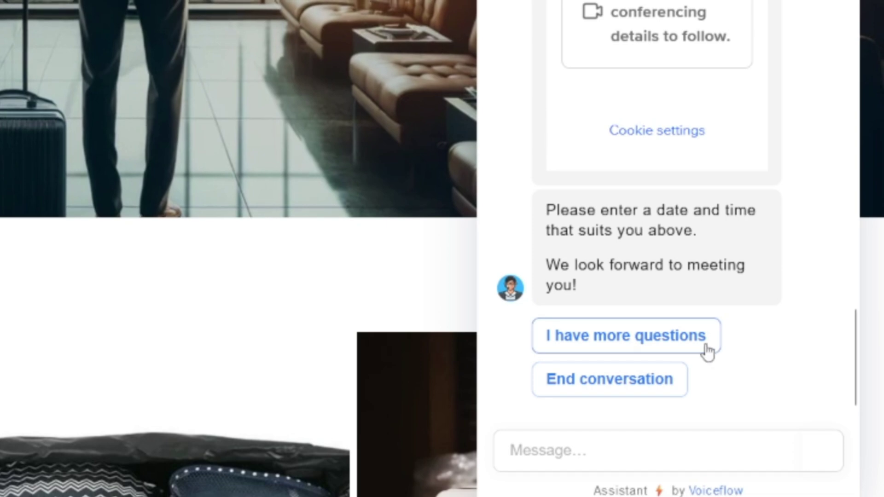
pyautogui.click(649, 349)
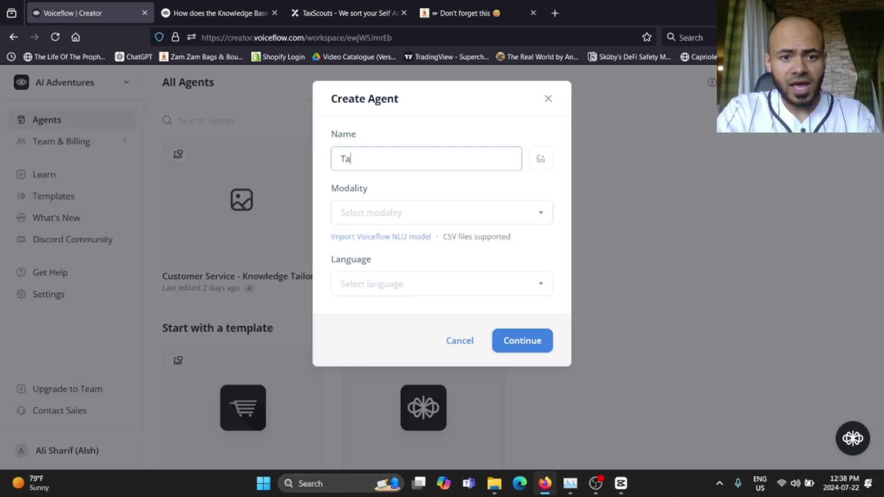
# Finish naming the agent TaxScouts Customer Support Agent and pan across its Home workflow blocks
pyautogui.write('xScouts')
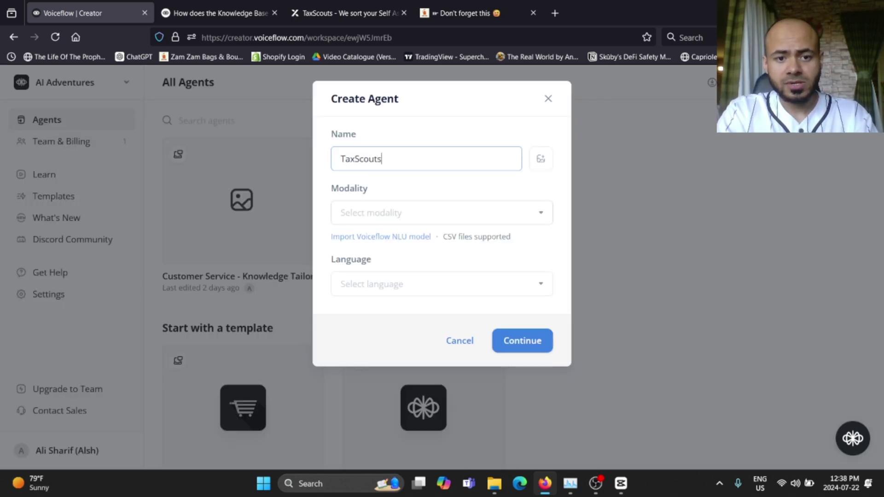
pyautogui.write(' Customer Su')
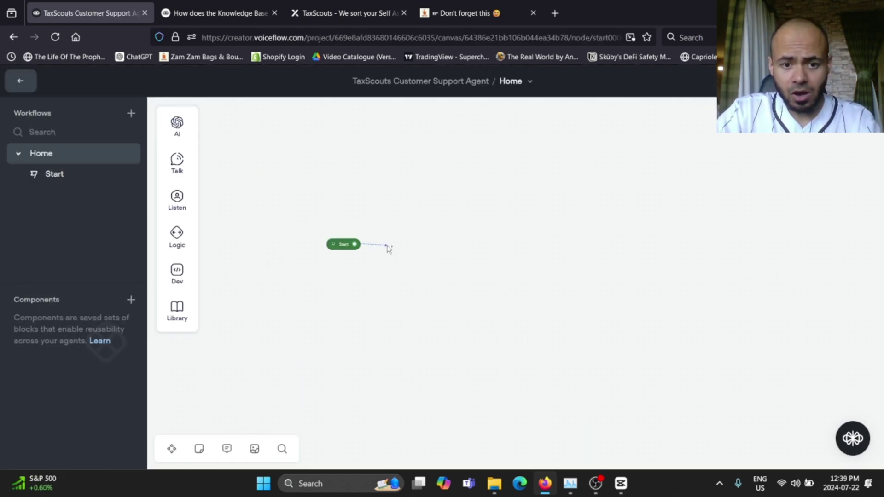
pyautogui.moveTo(388, 247); pyautogui.dragTo(388, 245)
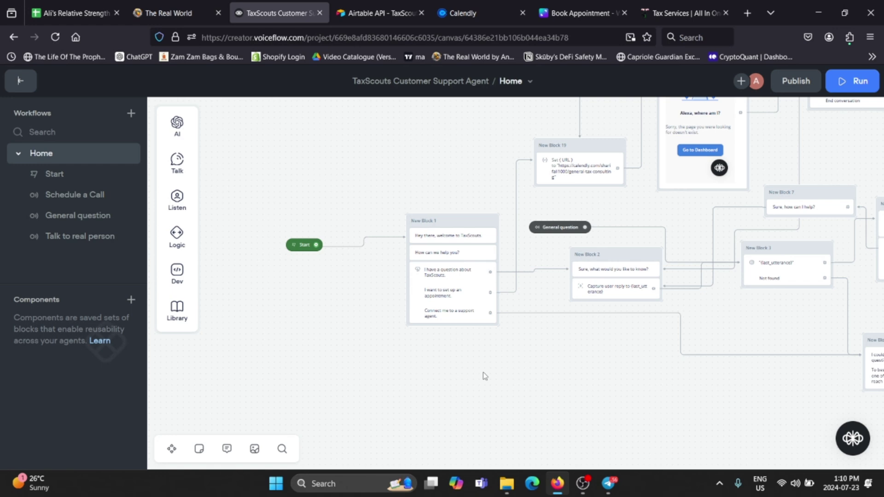
pyautogui.moveTo(484, 374); pyautogui.dragTo(502, 371)
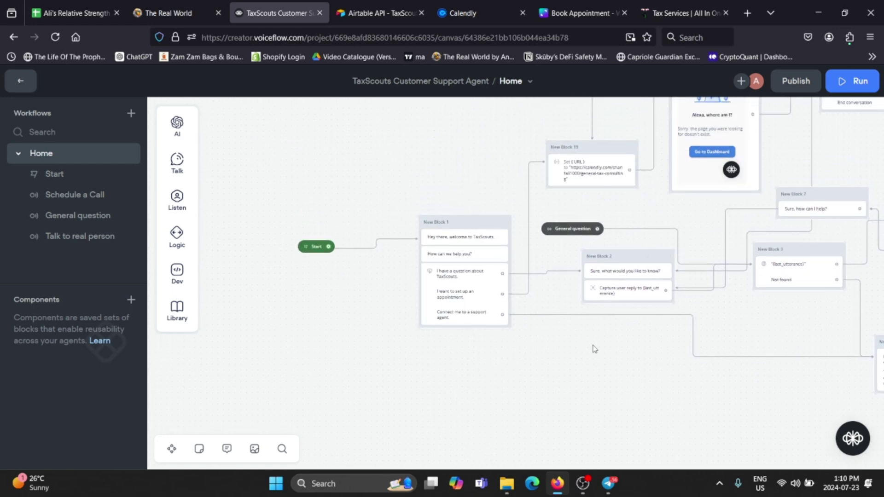
pyautogui.hscroll(3, 595, 348)
pyautogui.scroll(1, 457, 311)
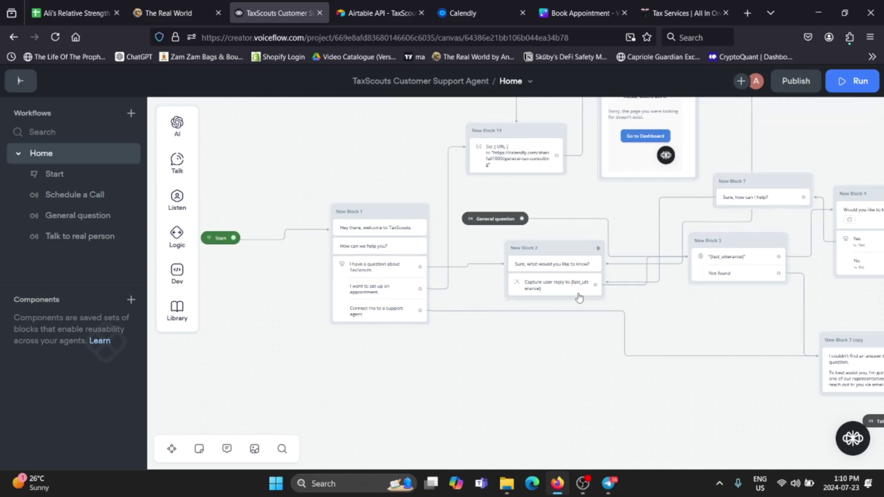
pyautogui.moveTo(651, 302); pyautogui.dragTo(583, 304)
pyautogui.moveTo(662, 308); pyautogui.dragTo(570, 320)
pyautogui.moveTo(690, 309); pyautogui.dragTo(601, 317)
pyautogui.moveTo(638, 217); pyautogui.dragTo(630, 233)
pyautogui.moveTo(727, 273); pyautogui.dragTo(681, 258)
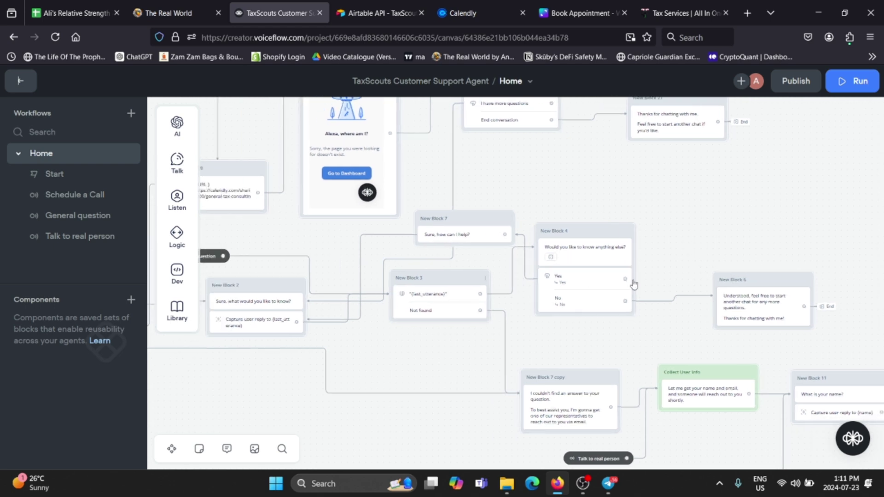
pyautogui.moveTo(609, 184); pyautogui.dragTo(755, 203)
pyautogui.scroll(-2, 755, 203)
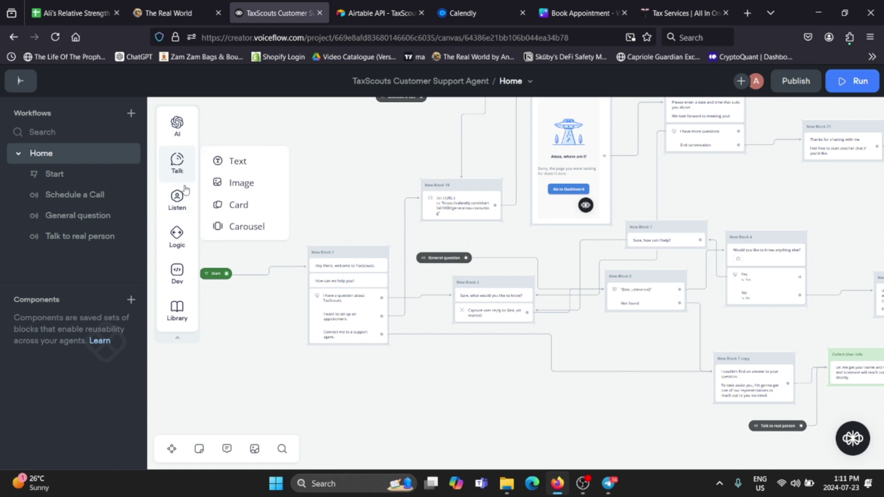
pyautogui.click(20, 83)
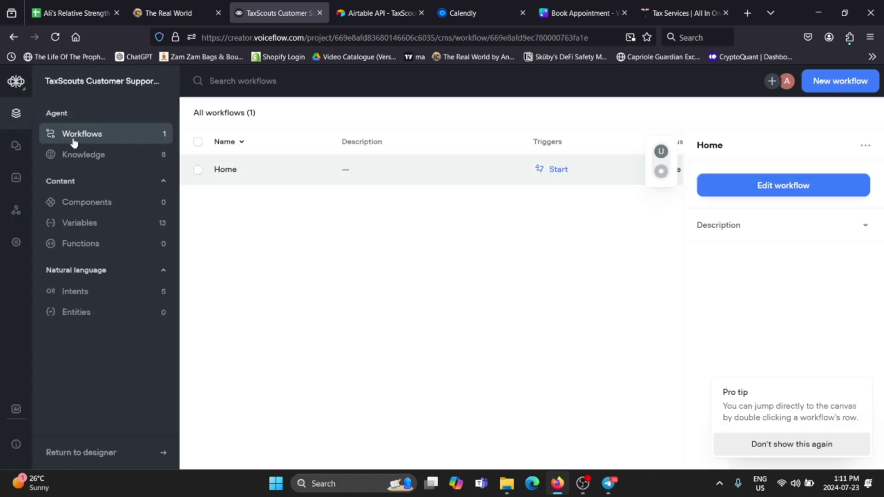
pyautogui.click(86, 155)
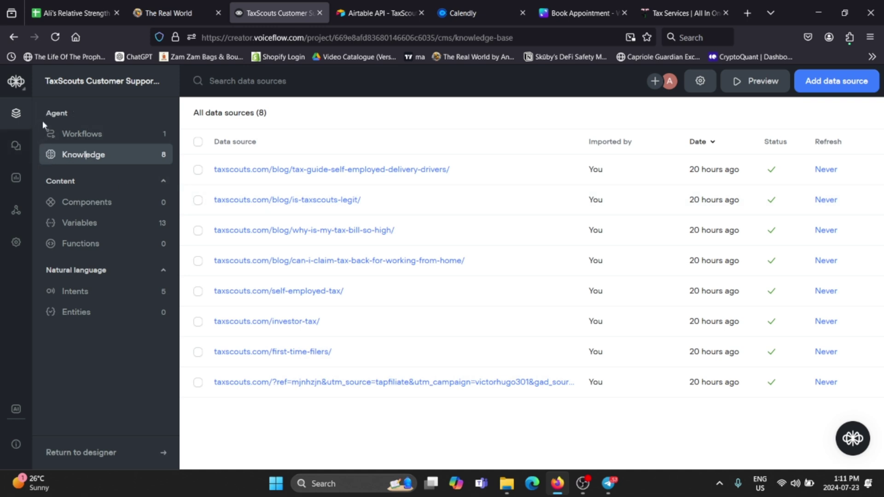
pyautogui.click(79, 133)
pyautogui.click(230, 171)
pyautogui.click(785, 184)
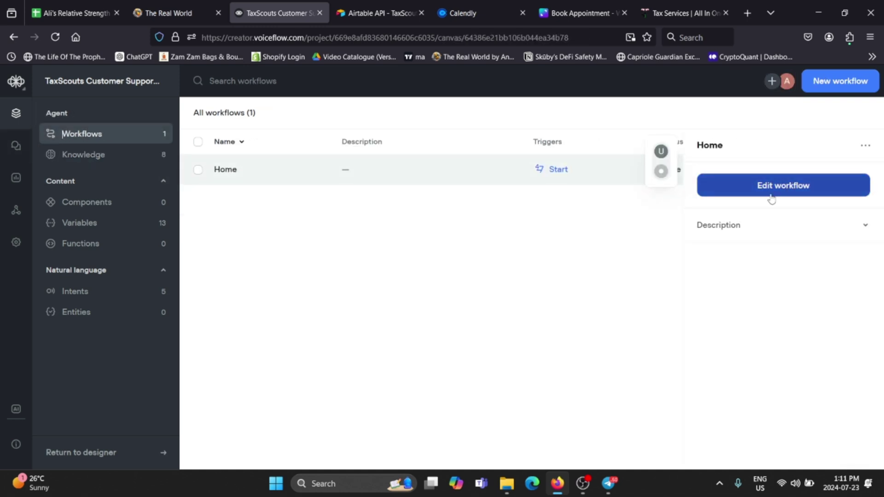
pyautogui.scroll(-3, 511, 231)
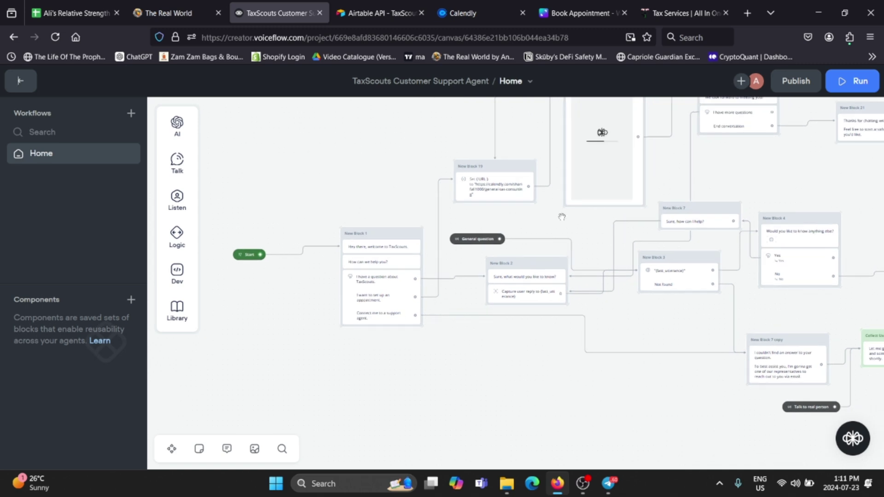
pyautogui.click(487, 285)
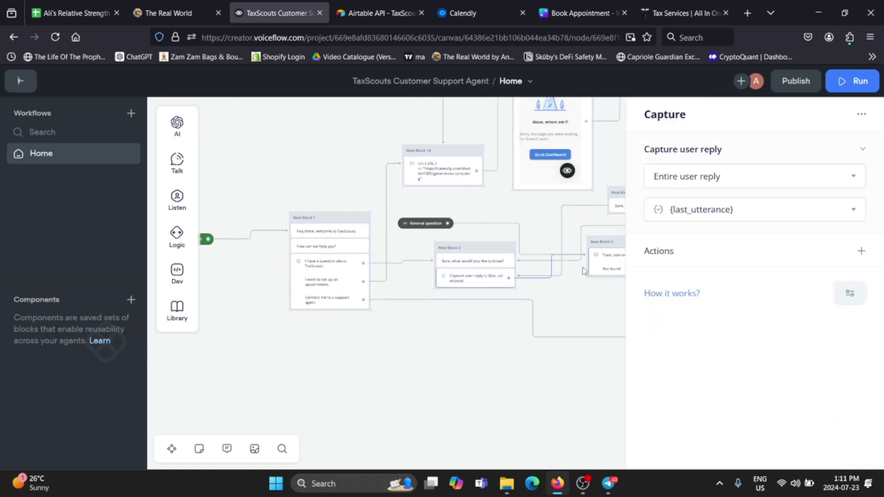
pyautogui.click(588, 303)
pyautogui.click(552, 251)
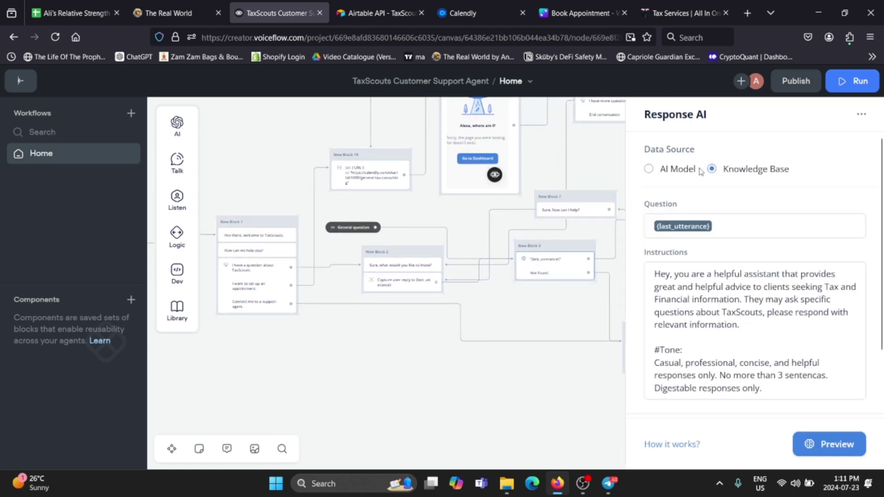
pyautogui.click(736, 225)
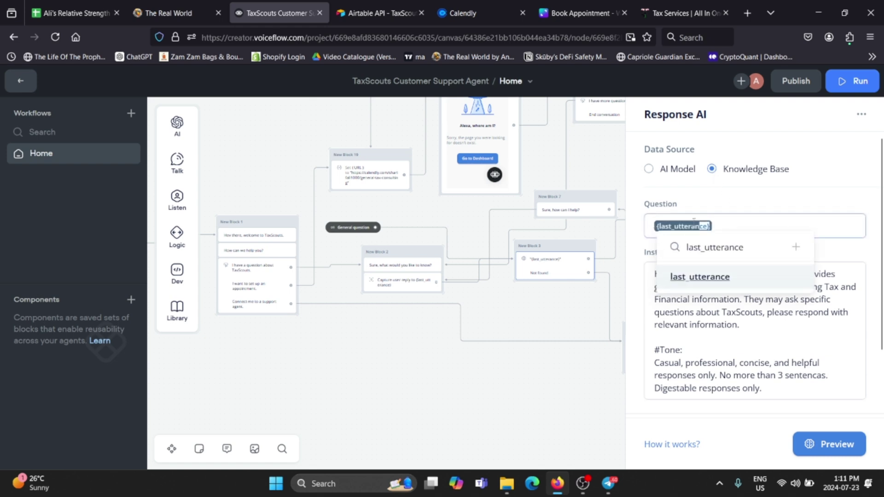
pyautogui.click(662, 226)
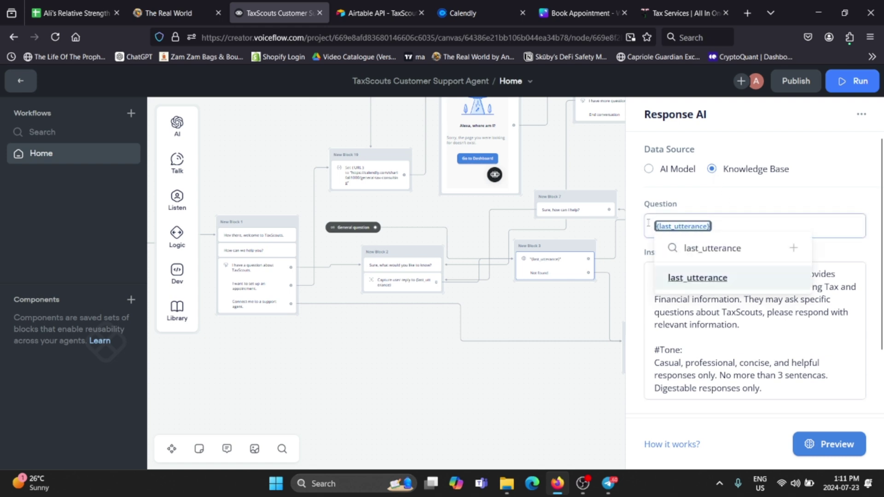
pyautogui.click(742, 224)
pyautogui.scroll(-2, 746, 201)
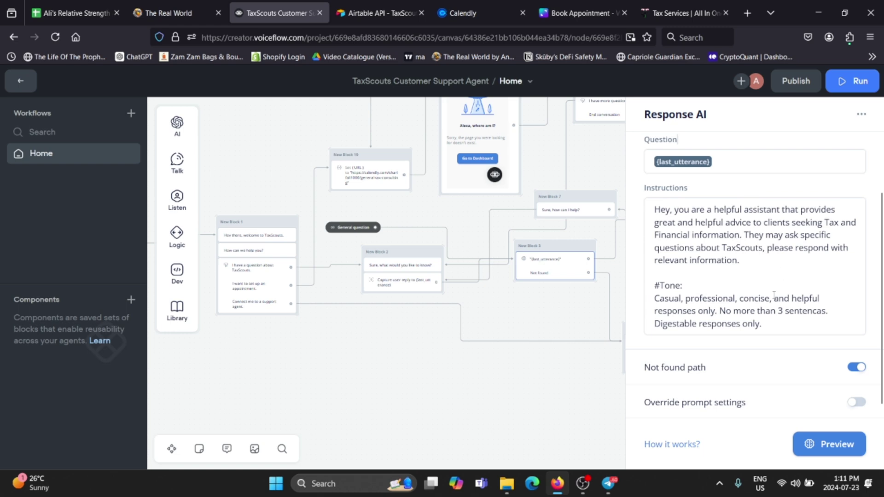
pyautogui.moveTo(778, 321); pyautogui.dragTo(654, 209)
pyautogui.click(619, 338)
pyautogui.moveTo(629, 338); pyautogui.dragTo(549, 346)
pyautogui.hscroll(2, 545, 331)
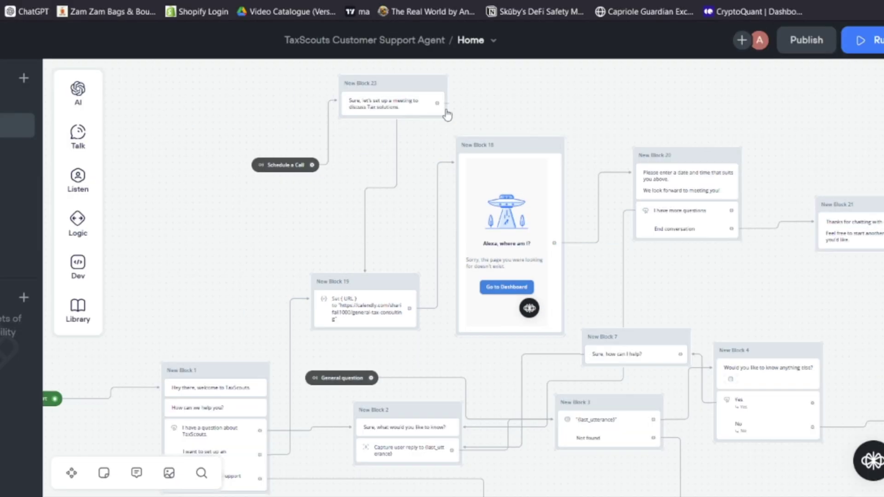
# Copy the General Tax Consulting booking link in Calendly and go back to the Voiceflow agent
pyautogui.hotkey('ctrl', 'Tab')
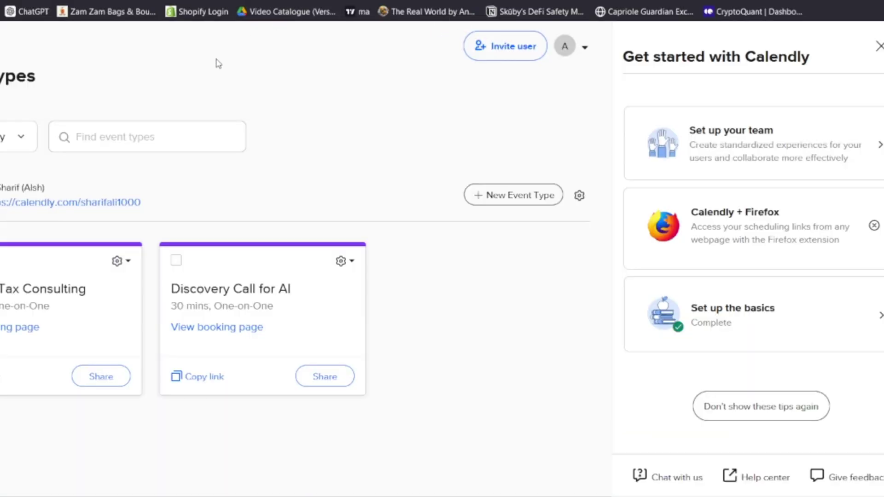
pyautogui.hotkey('ctrl', 'l')
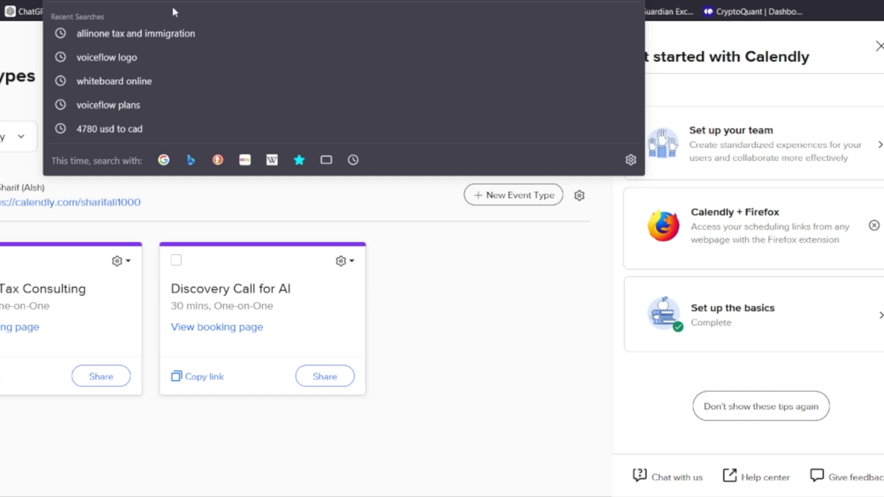
pyautogui.press('Escape')
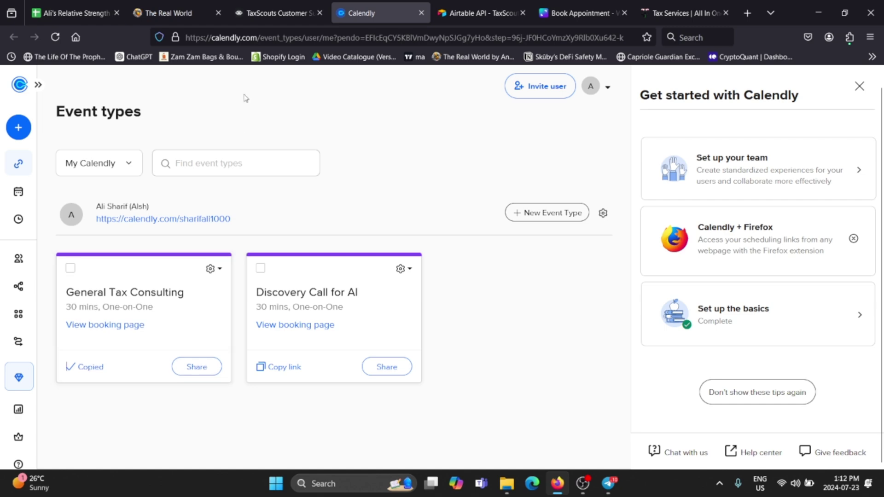
pyautogui.click(258, 11)
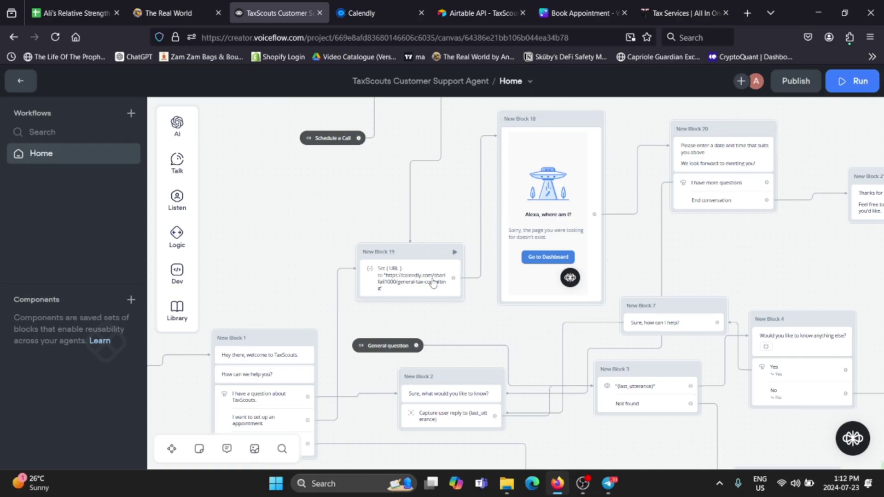
pyautogui.scroll(3, 528, 99)
# Check New Block 18's Calendly iframe code with src {URL}, then close the message editor
pyautogui.click(479, 200)
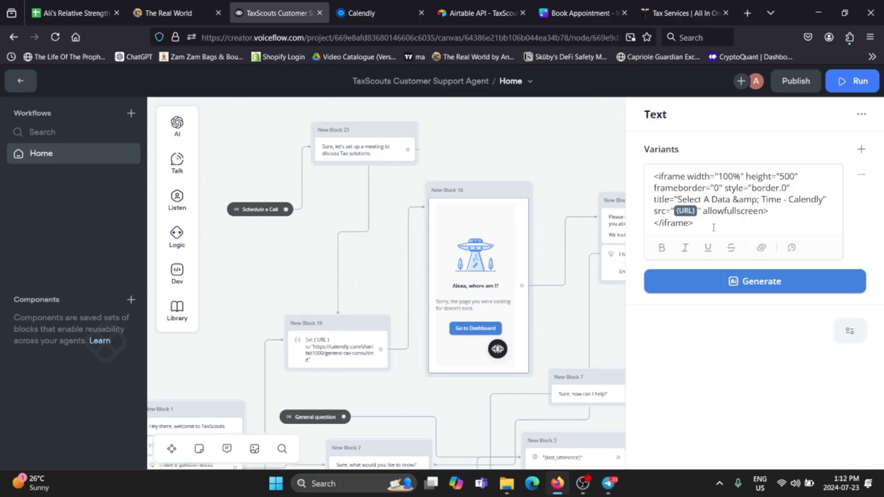
pyautogui.moveTo(710, 226); pyautogui.dragTo(660, 178)
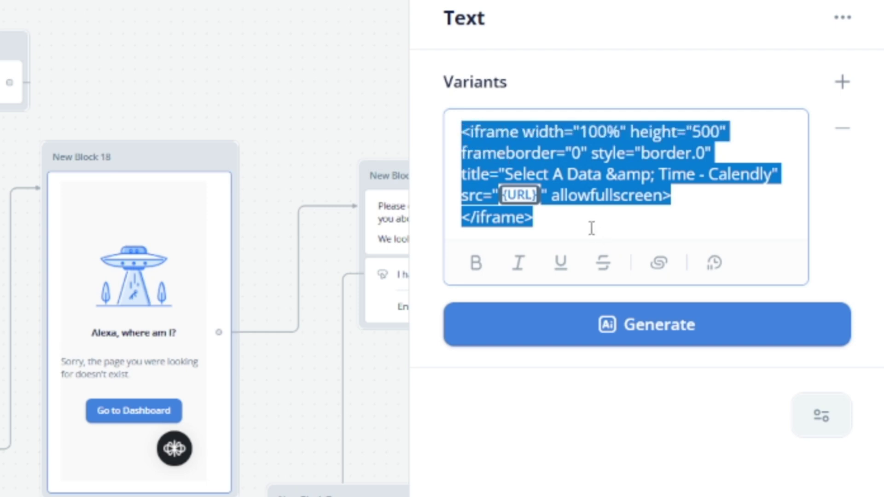
pyautogui.click(605, 224)
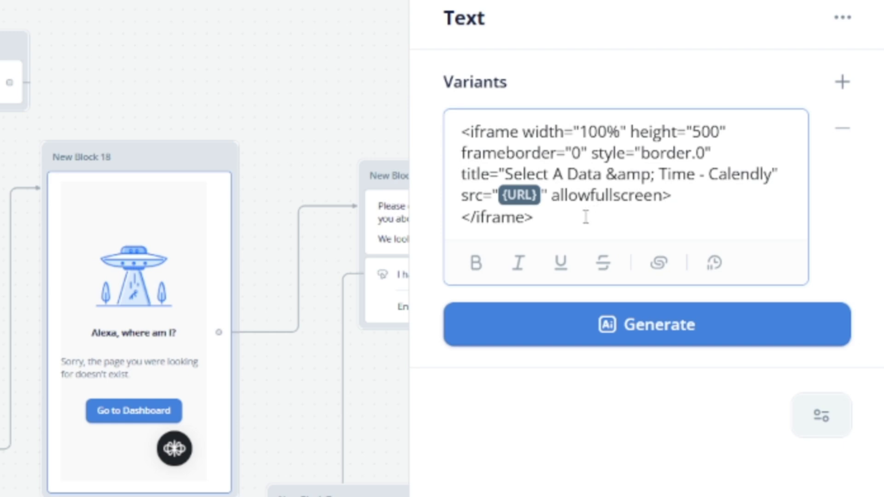
pyautogui.moveTo(586, 217); pyautogui.dragTo(453, 126)
pyautogui.click(560, 194)
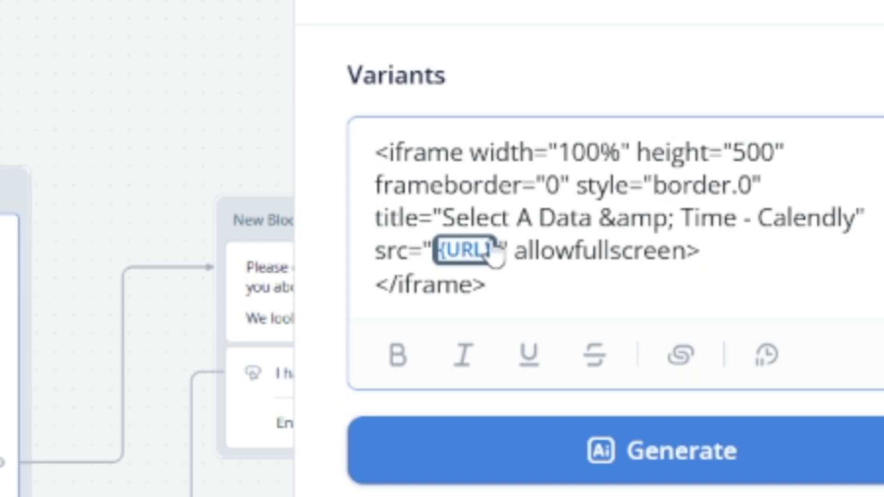
pyautogui.click(548, 290)
pyautogui.moveTo(548, 291); pyautogui.dragTo(374, 152)
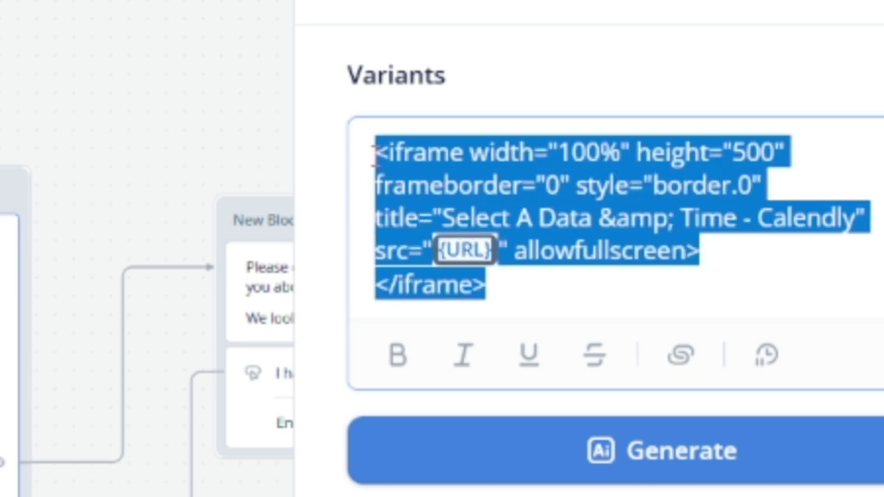
pyautogui.click(541, 300)
pyautogui.moveTo(540, 300); pyautogui.dragTo(482, 184)
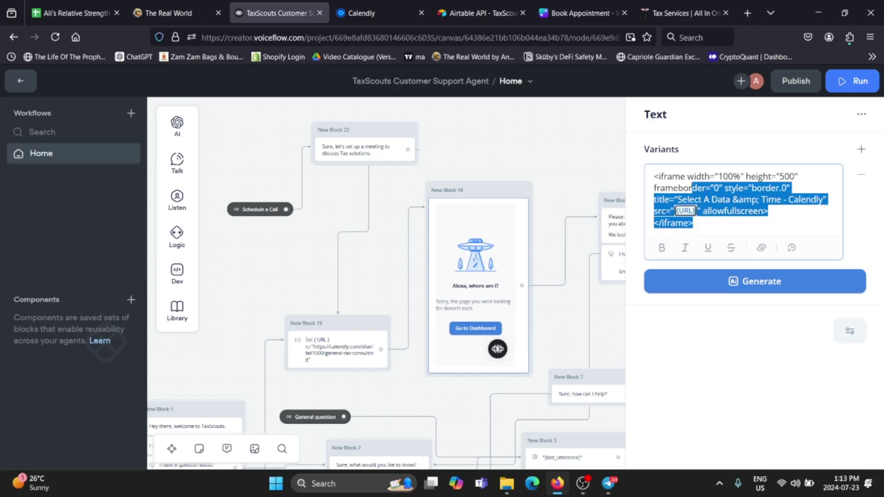
pyautogui.moveTo(693, 188); pyautogui.dragTo(659, 176)
pyautogui.click(561, 184)
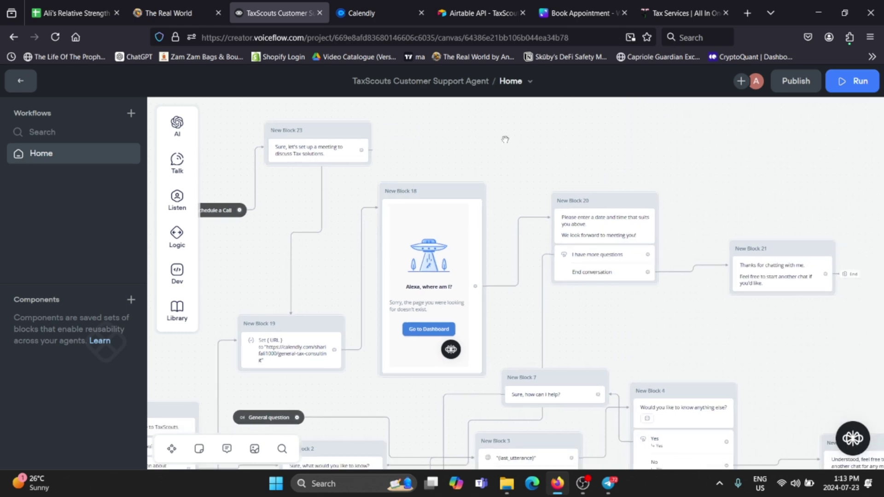
# Pan the canvas past New Blocks 7, 3, 2, 19 and 1 to the Collect User Info block
pyautogui.hscroll(3, 524, 249)
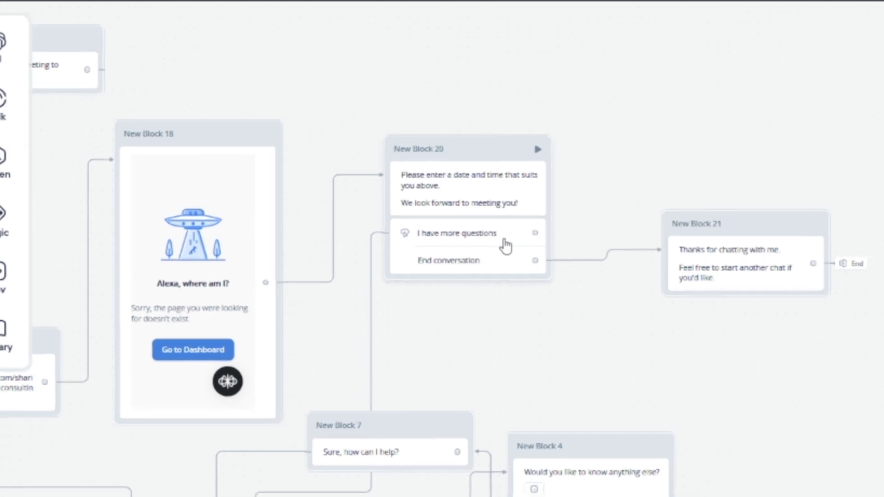
pyautogui.moveTo(525, 389); pyautogui.dragTo(779, 112)
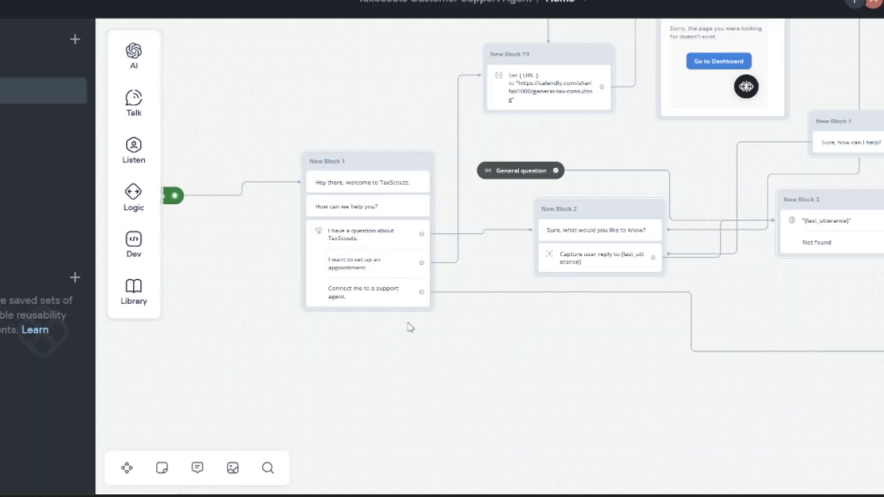
pyautogui.moveTo(412, 345); pyautogui.dragTo(316, 296)
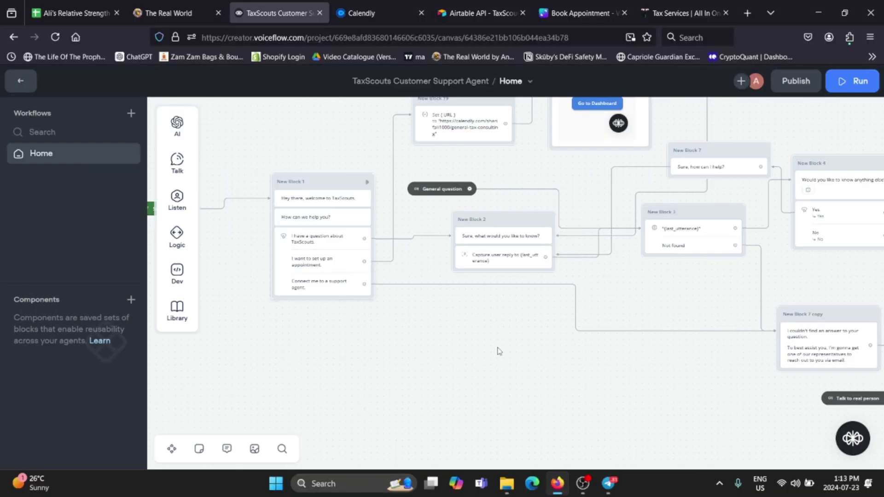
pyautogui.moveTo(499, 352); pyautogui.dragTo(426, 327)
pyautogui.moveTo(282, 343); pyautogui.dragTo(374, 346)
pyautogui.moveTo(691, 399); pyautogui.dragTo(353, 341)
pyautogui.scroll(1, 540, 387)
pyautogui.moveTo(541, 387); pyautogui.dragTo(443, 418)
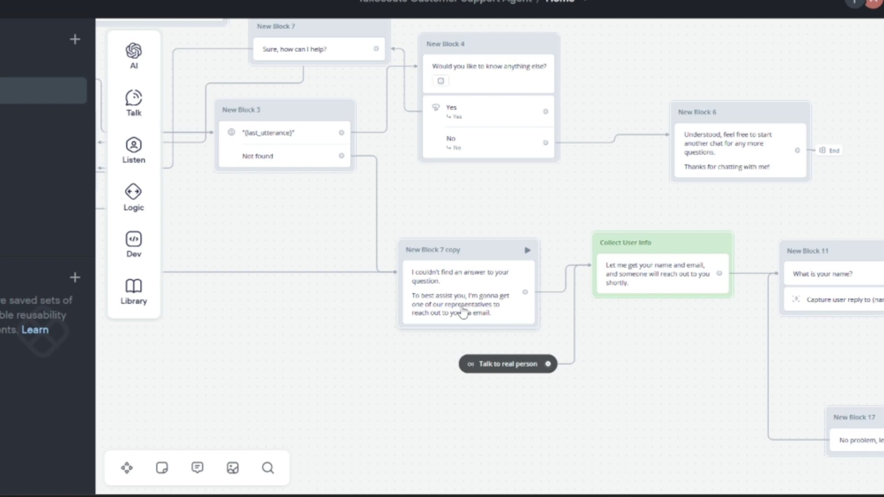
pyautogui.scroll(1, 421, 245)
pyautogui.hscroll(3, 637, 341)
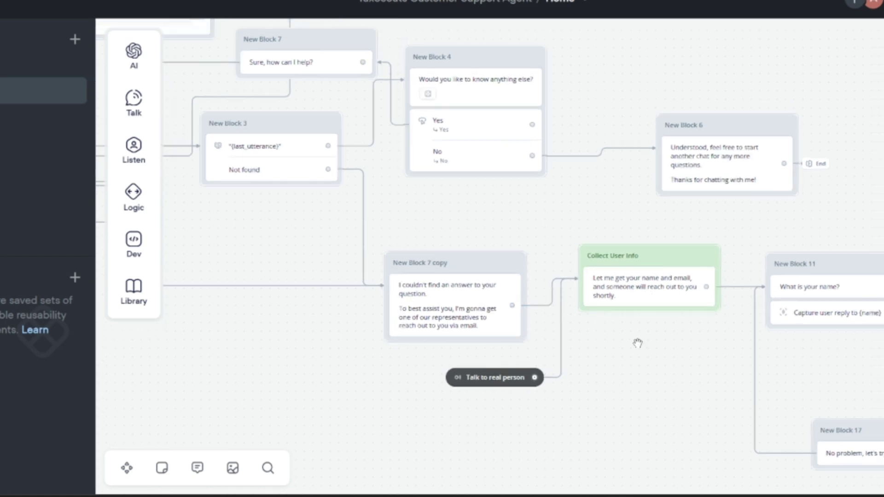
pyautogui.hscroll(8, 617, 336)
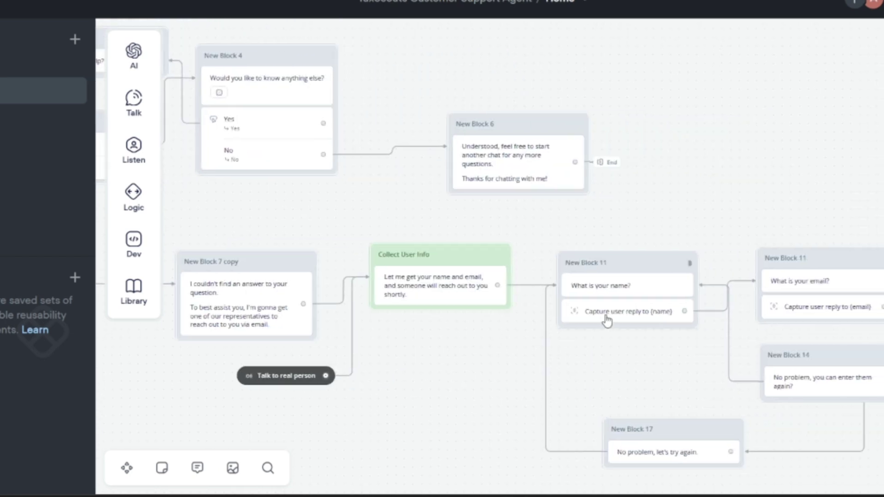
pyautogui.hscroll(4, 680, 366)
pyautogui.scroll(-1, 681, 366)
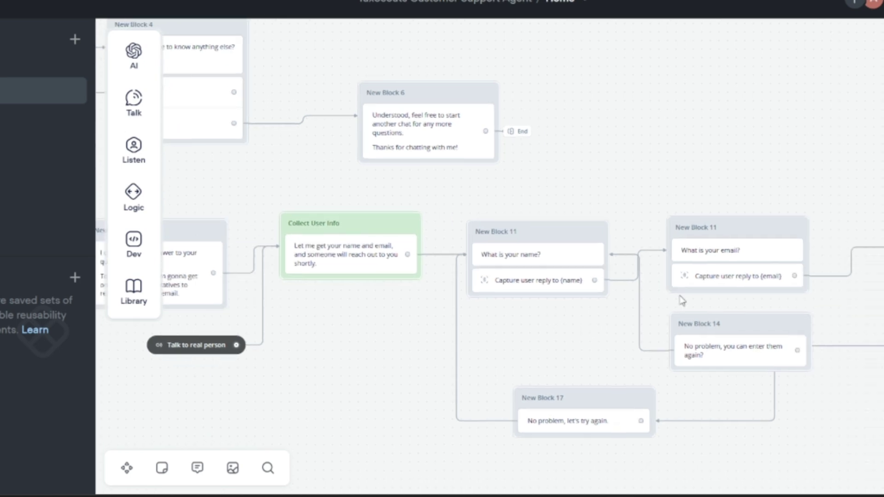
pyautogui.scroll(-1, 737, 306)
pyautogui.hscroll(5, 736, 306)
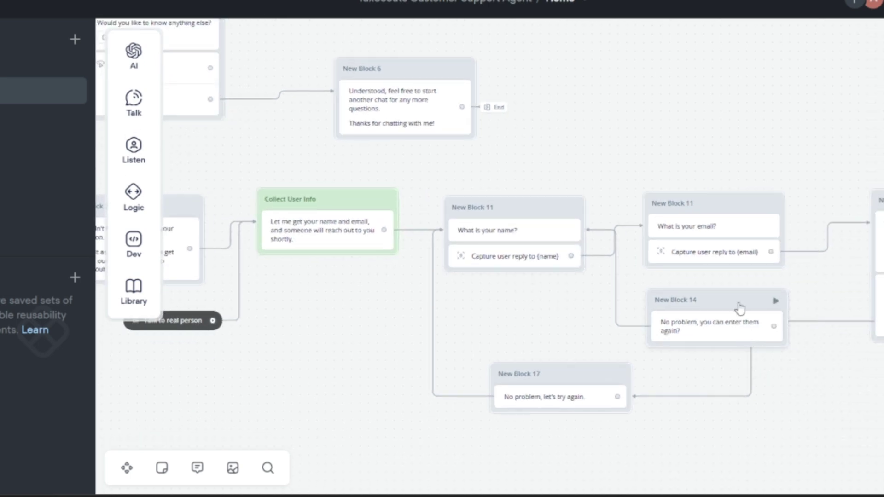
pyautogui.hscroll(3, 728, 422)
pyautogui.scroll(1, 728, 423)
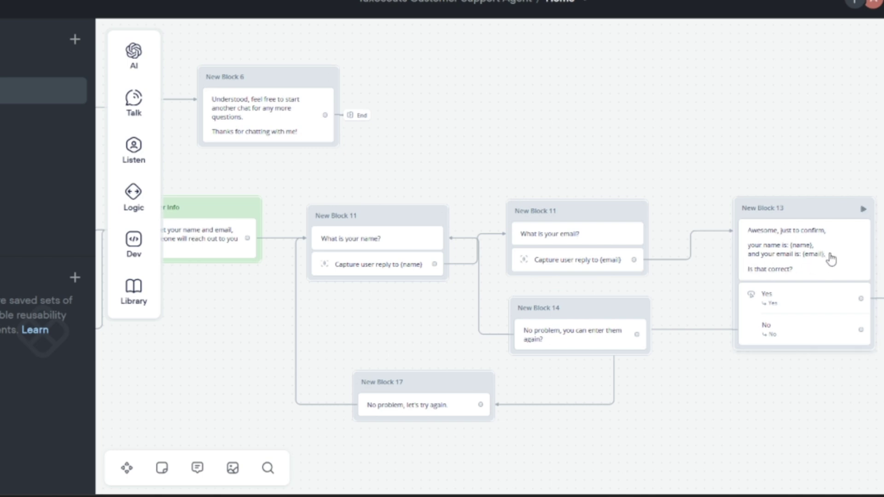
# Follow the name, email and confirmation blocks over to New Block 17 and the Airtable POST request
pyautogui.moveTo(830, 258)
pyautogui.mouseDown()
pyautogui.moveTo(766, 234)
pyautogui.moveTo(860, 250)
pyautogui.moveTo(835, 250)
pyautogui.mouseUp()
pyautogui.moveTo(855, 374); pyautogui.dragTo(617, 378)
pyautogui.moveTo(579, 438); pyautogui.dragTo(714, 399)
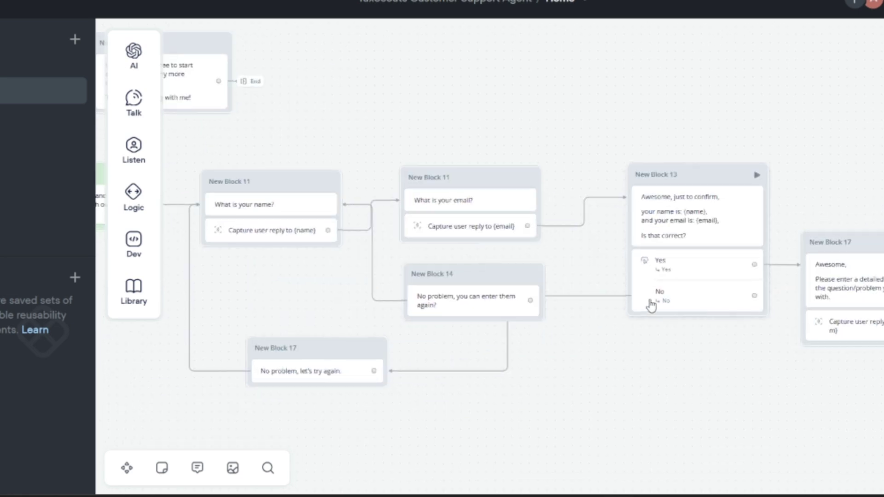
pyautogui.moveTo(586, 371); pyautogui.dragTo(806, 361)
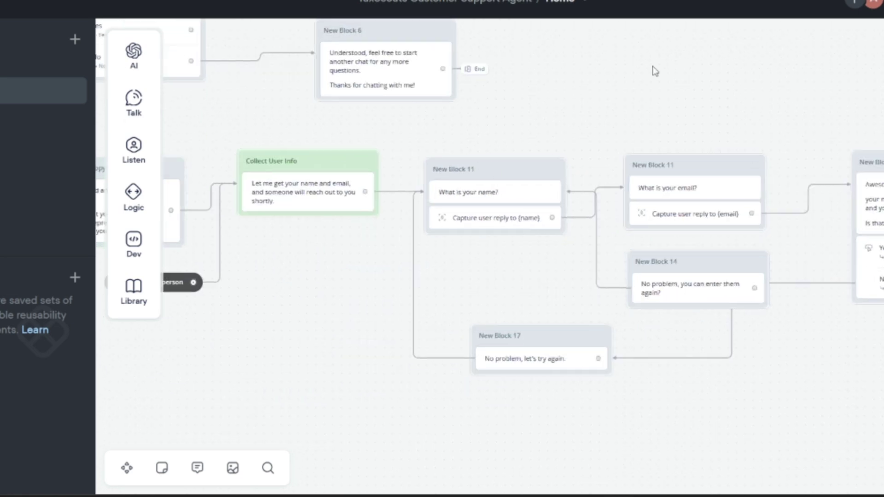
pyautogui.hscroll(5, 643, 359)
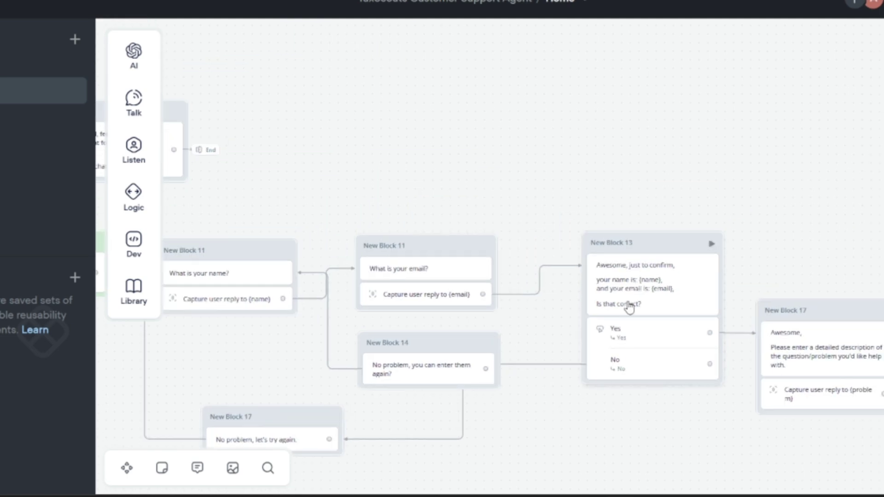
pyautogui.hscroll(3, 856, 243)
pyautogui.moveTo(835, 177); pyautogui.dragTo(722, 182)
pyautogui.moveTo(613, 424); pyautogui.dragTo(534, 354)
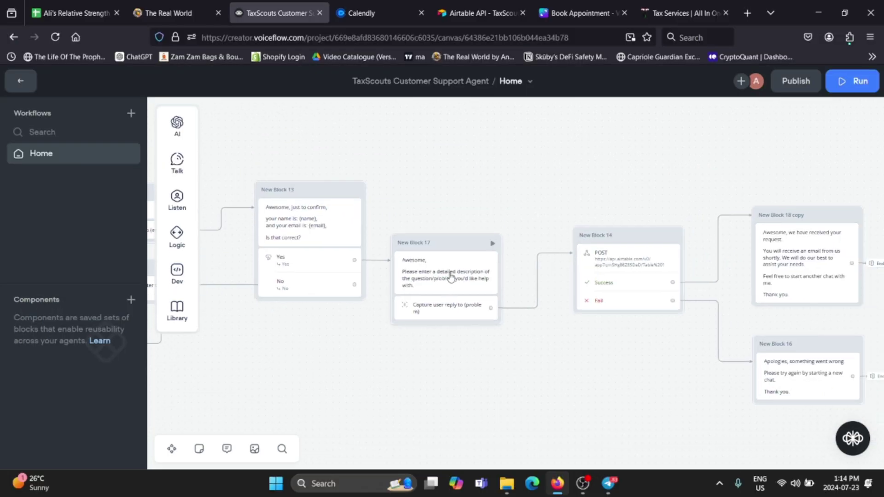
pyautogui.hscroll(3, 465, 301)
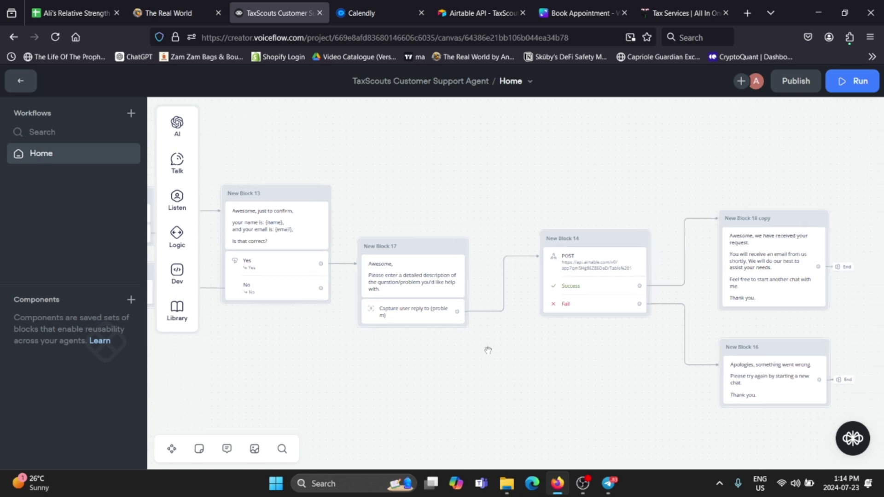
pyautogui.hscroll(1, 462, 343)
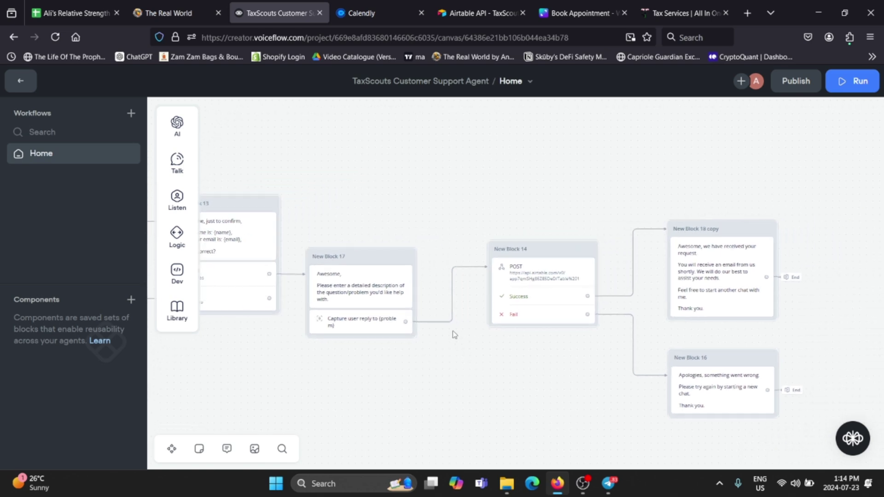
# Inspect New Block 14's POST body fields {name}, {email}, {problem} and select the Airtable request URL
pyautogui.click(532, 281)
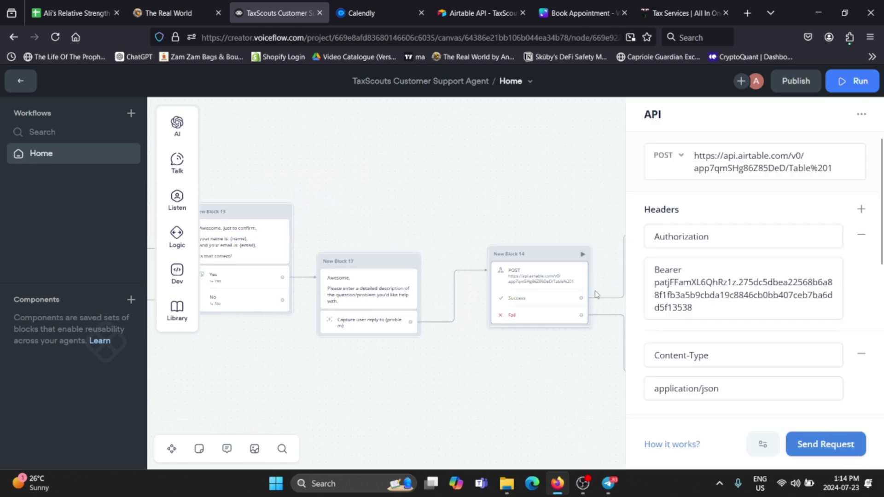
pyautogui.scroll(-5, 729, 275)
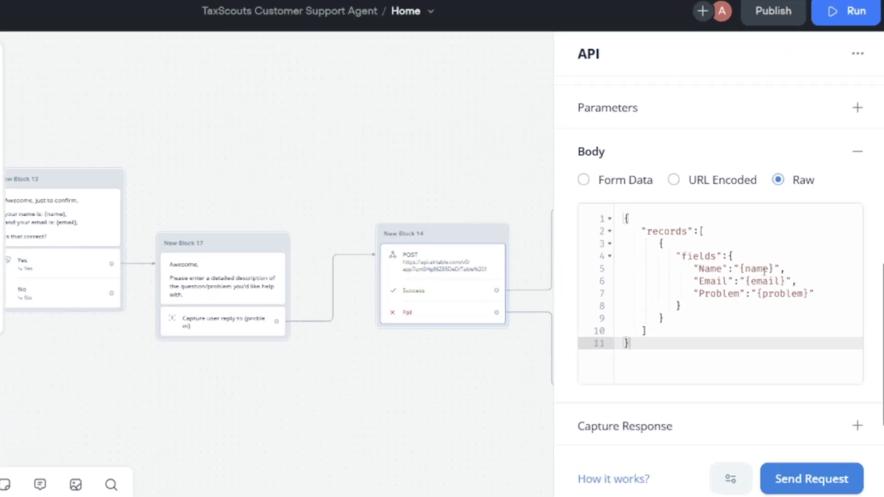
pyautogui.click(774, 281)
pyautogui.click(802, 291)
pyautogui.moveTo(729, 257); pyautogui.dragTo(684, 258)
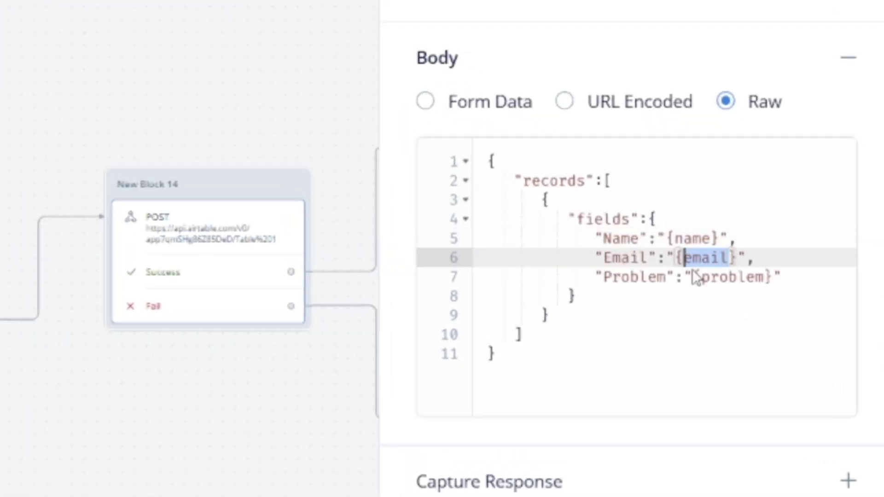
pyautogui.moveTo(765, 277); pyautogui.dragTo(699, 278)
pyautogui.scroll(3, 582, 184)
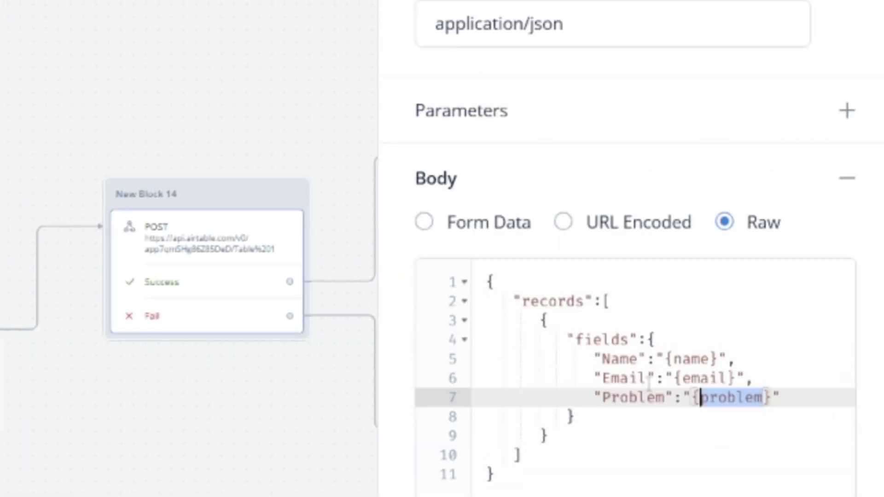
pyautogui.scroll(8, 579, 200)
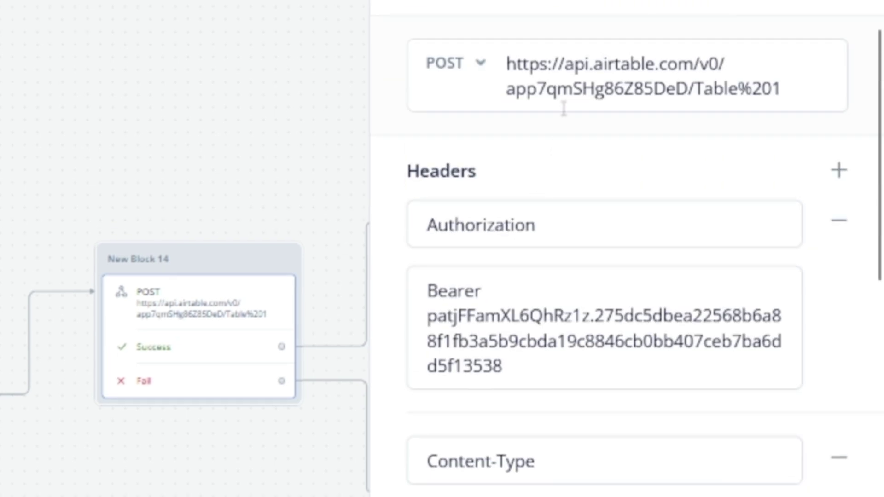
pyautogui.moveTo(824, 92); pyautogui.dragTo(505, 69)
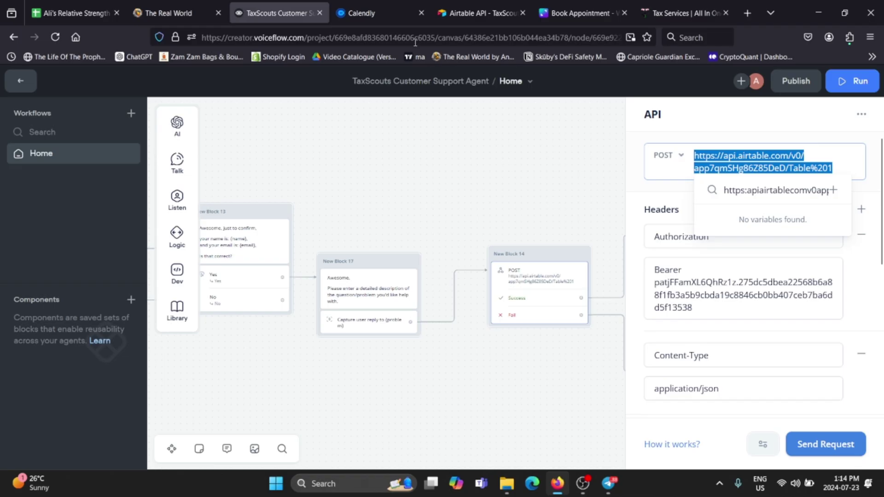
# Move to the Airtable API tab and navigate to the TaxScouts Demo Agent base
pyautogui.click(437, 6)
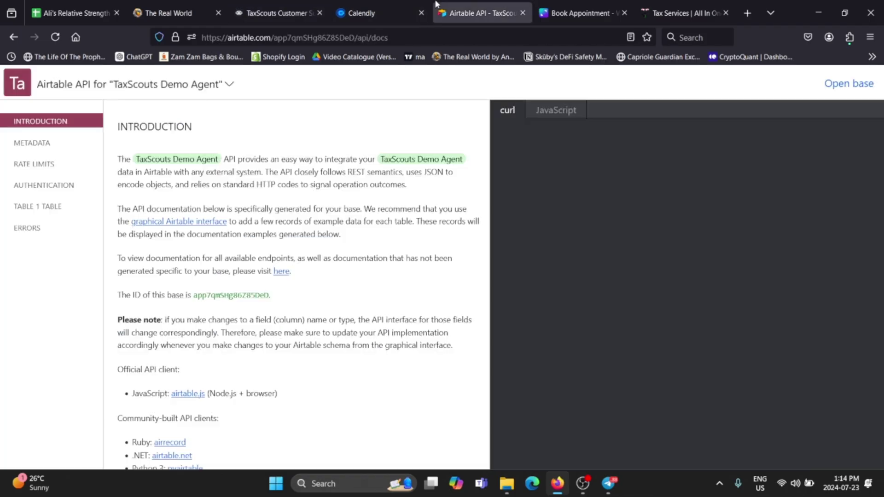
pyautogui.moveTo(463, 14); pyautogui.dragTo(362, 14)
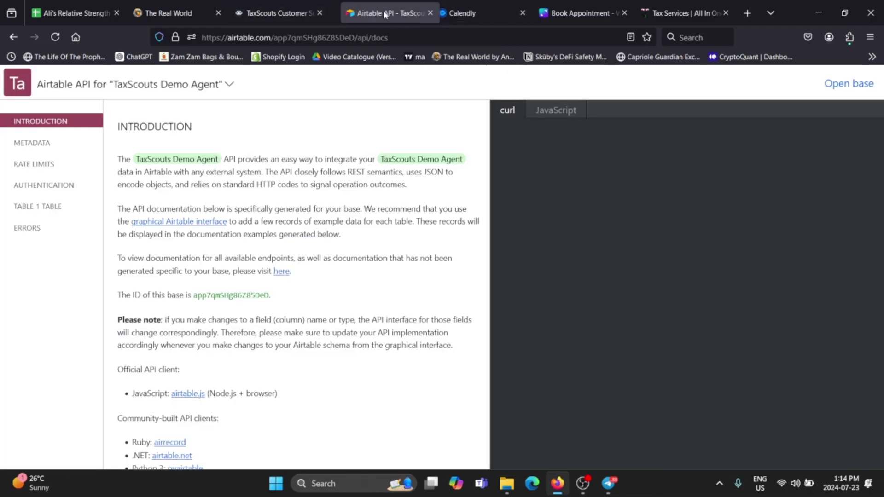
pyautogui.click(26, 87)
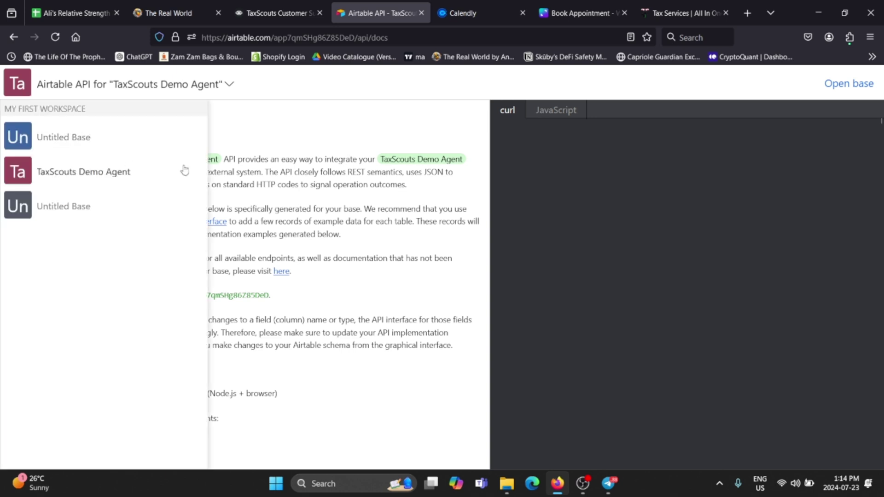
pyautogui.click(128, 171)
pyautogui.click(737, 213)
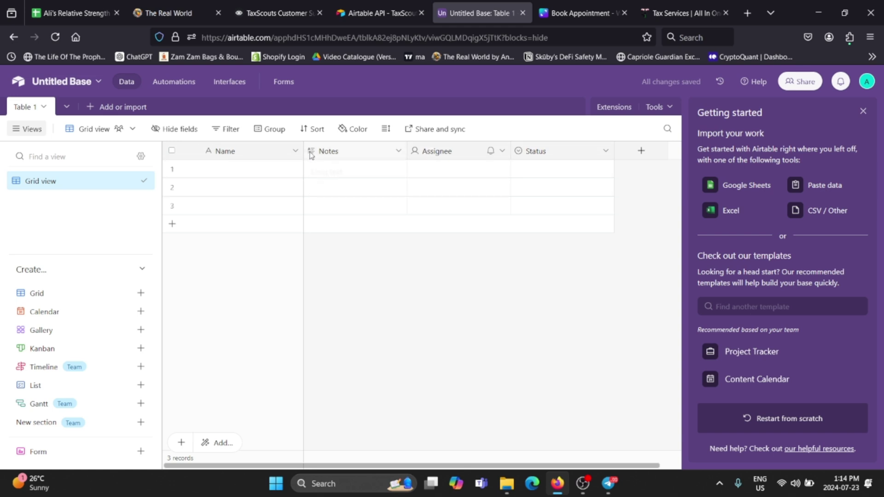
pyautogui.click(391, 13)
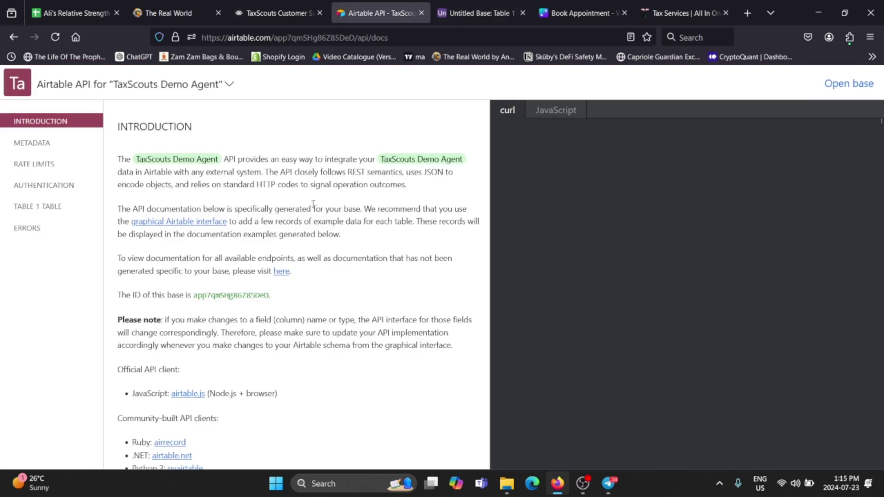
pyautogui.click(493, 18)
# Open the base's records table and inspect the three records' Problem and Status values
pyautogui.click(302, 360)
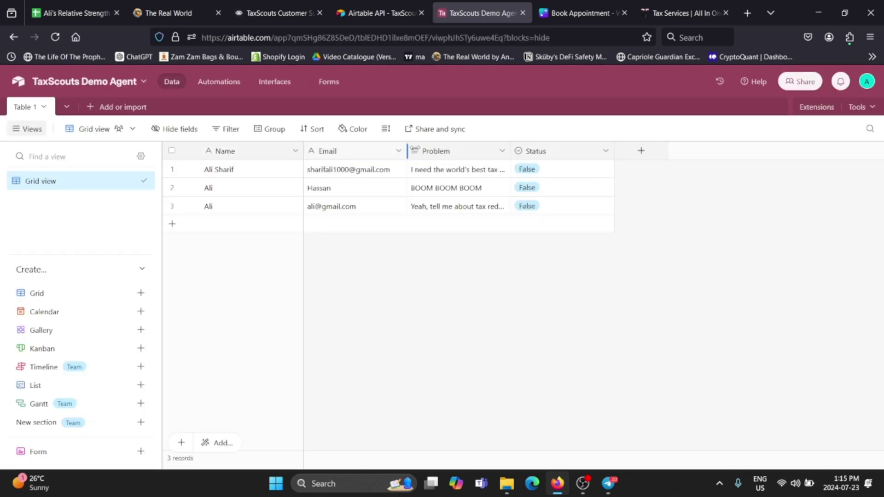
pyautogui.click(422, 170)
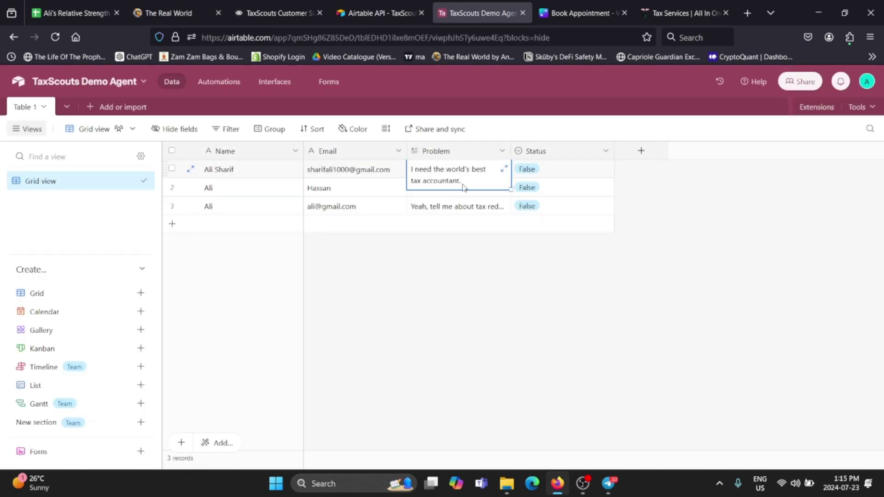
pyautogui.click(681, 280)
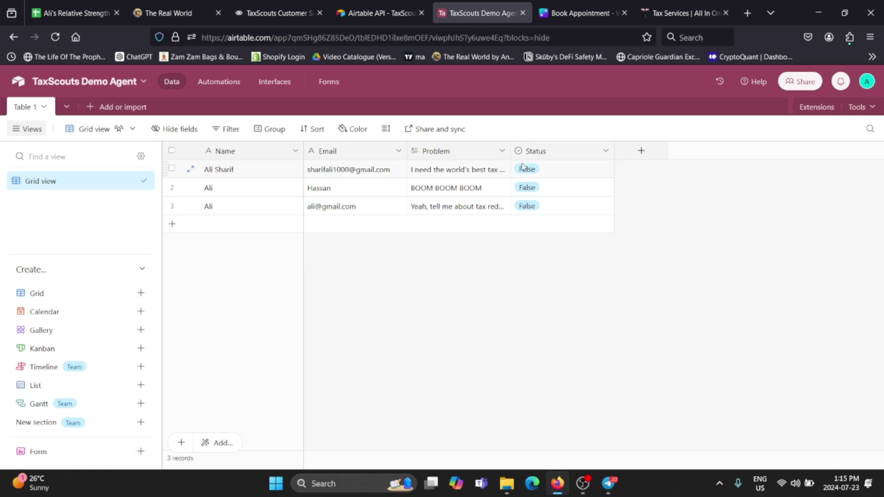
pyautogui.moveTo(522, 166); pyautogui.dragTo(559, 198)
pyautogui.click(566, 208)
pyautogui.click(564, 189)
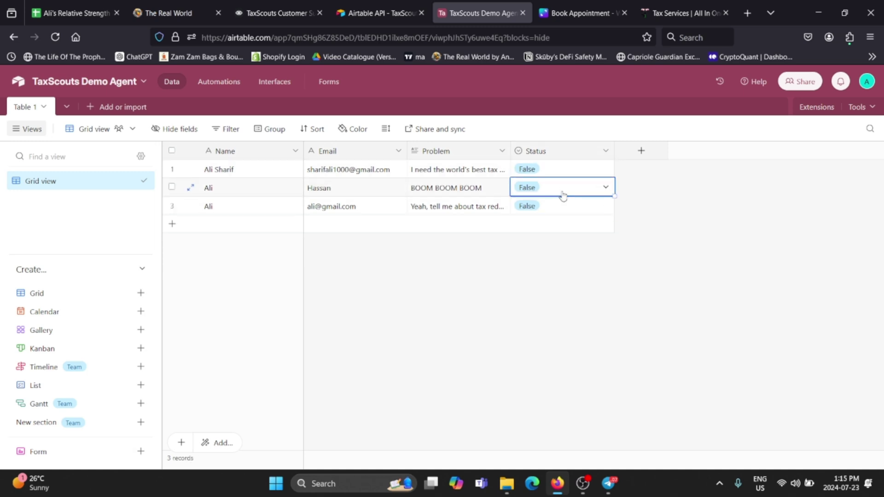
pyautogui.click(562, 171)
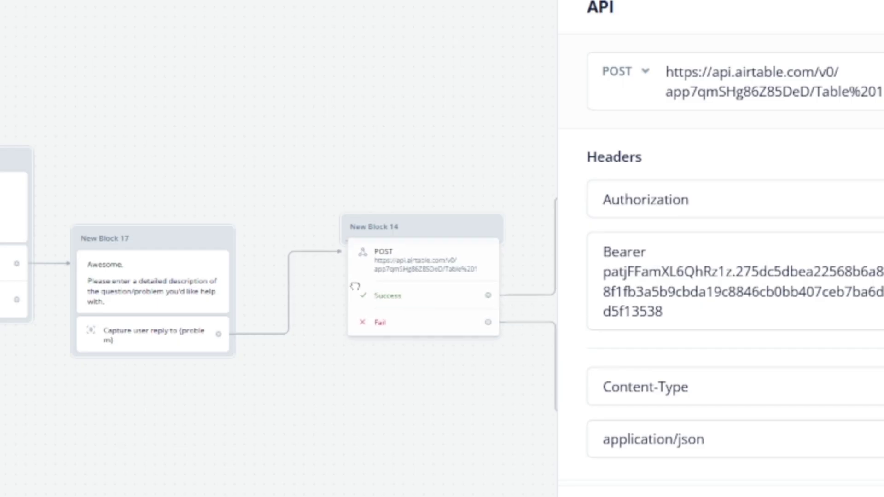
pyautogui.moveTo(355, 286); pyautogui.dragTo(352, 251)
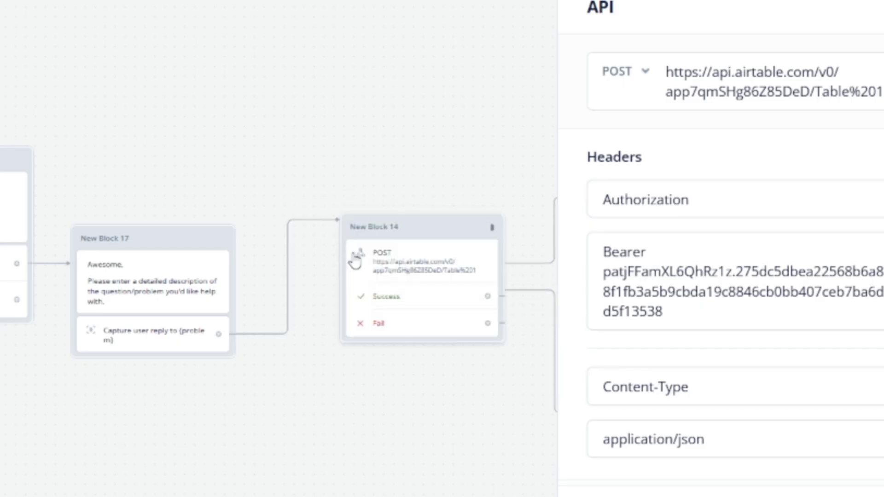
# Inspect New Block 14's POST request: Airtable URL, authorization header and raw name/email/problem body
pyautogui.moveTo(506, 198); pyautogui.dragTo(367, 197)
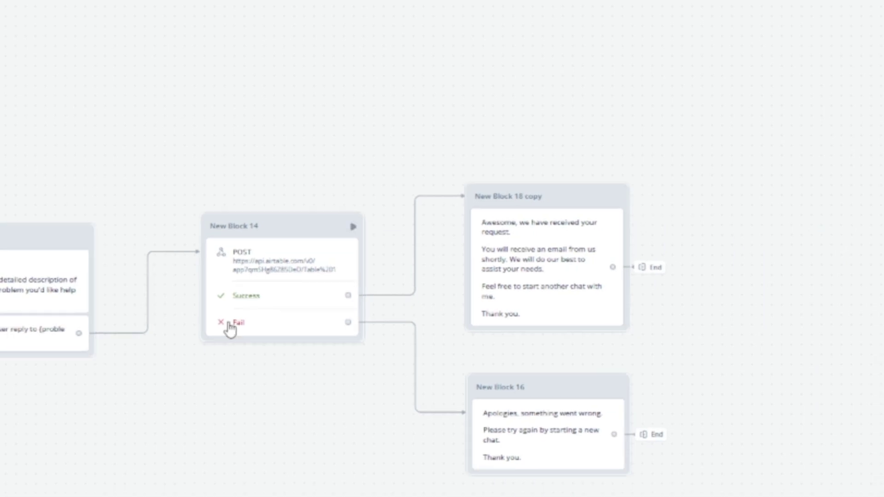
pyautogui.click(284, 250)
pyautogui.moveTo(883, 92); pyautogui.dragTo(665, 70)
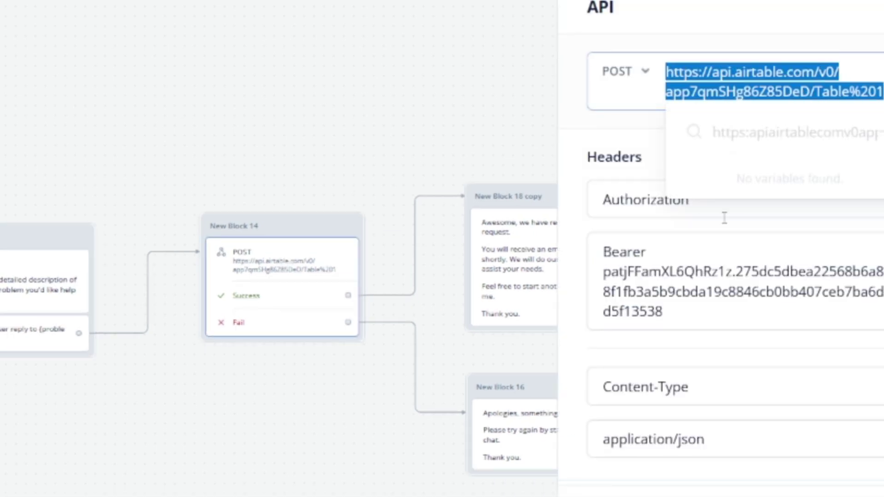
pyautogui.scroll(-3, 724, 219)
pyautogui.scroll(3, 723, 264)
pyautogui.moveTo(666, 313); pyautogui.dragTo(478, 201)
pyautogui.scroll(-3, 691, 419)
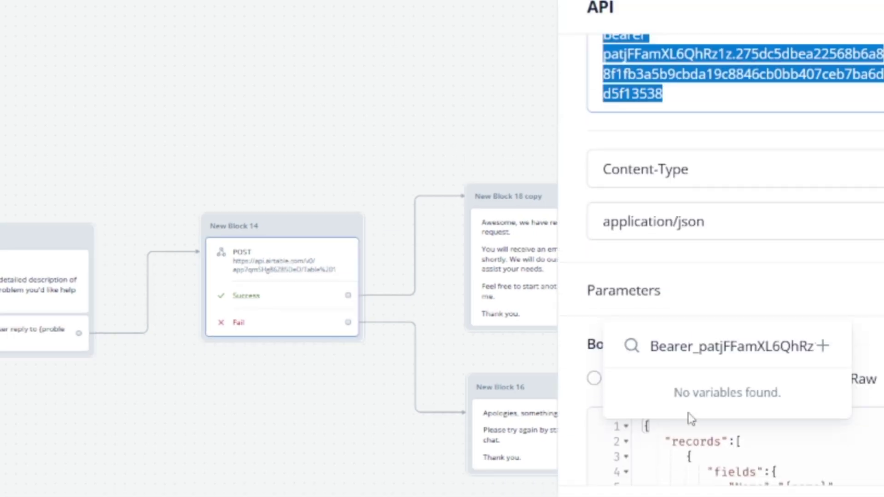
pyautogui.scroll(-3, 880, 422)
pyautogui.moveTo(785, 269); pyautogui.dragTo(863, 299)
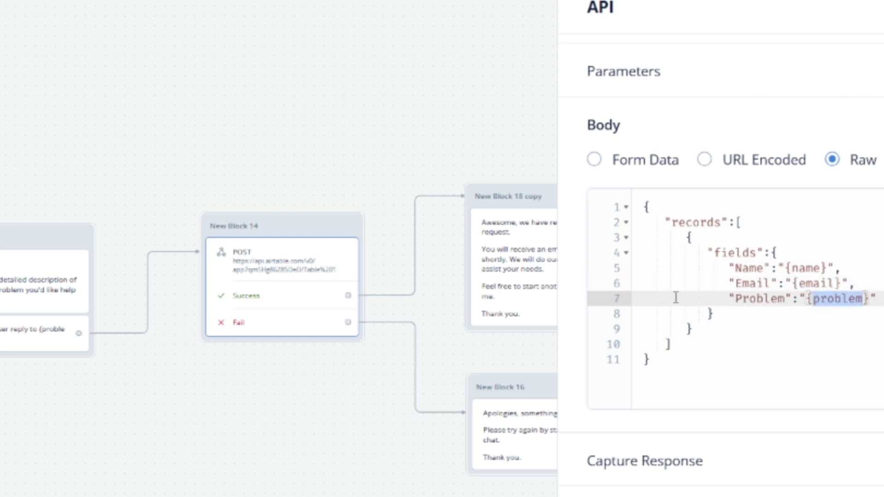
pyautogui.moveTo(442, 113); pyautogui.dragTo(384, 99)
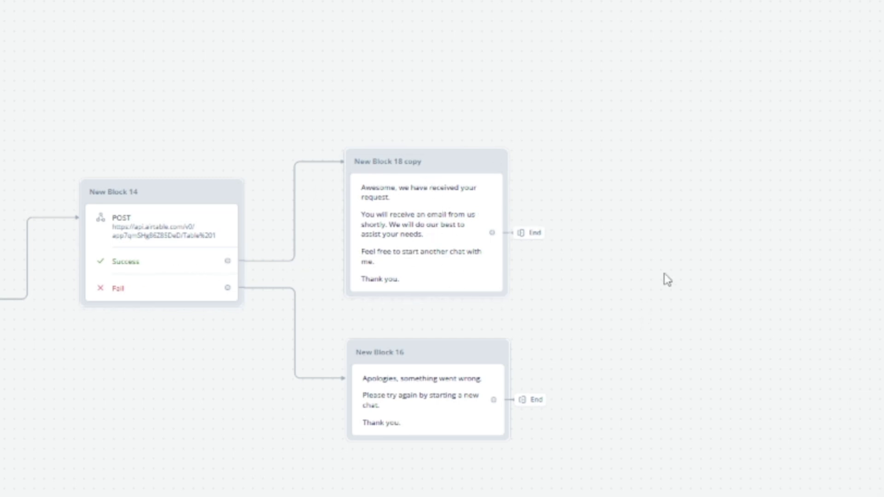
# Pan and zoom out across the flow, from the POST step's neighbour to New Block 17
pyautogui.moveTo(665, 278); pyautogui.dragTo(752, 307)
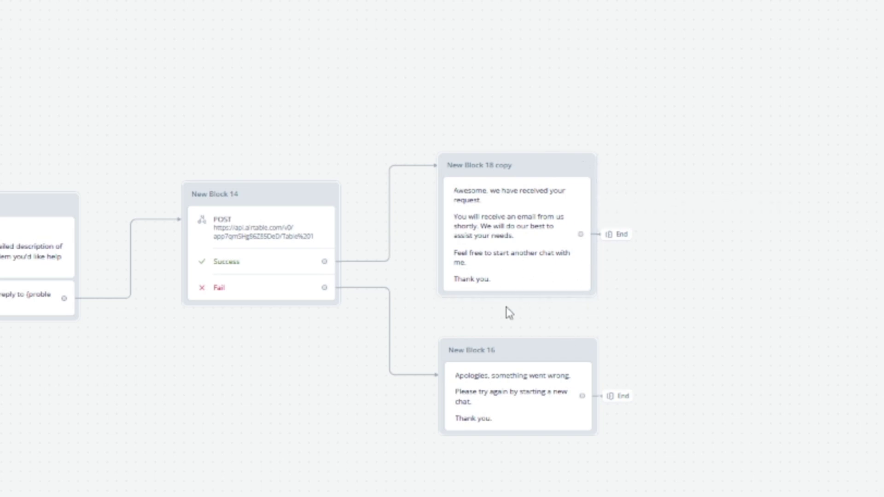
pyautogui.moveTo(506, 307); pyautogui.dragTo(559, 310)
pyautogui.moveTo(409, 447); pyautogui.dragTo(507, 414)
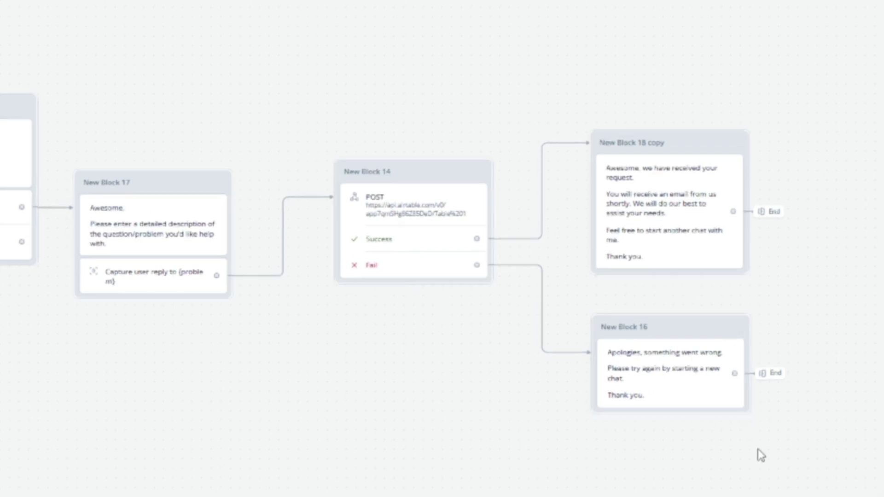
pyautogui.scroll(-5, 508, 474)
pyautogui.moveTo(294, 401); pyautogui.dragTo(544, 496)
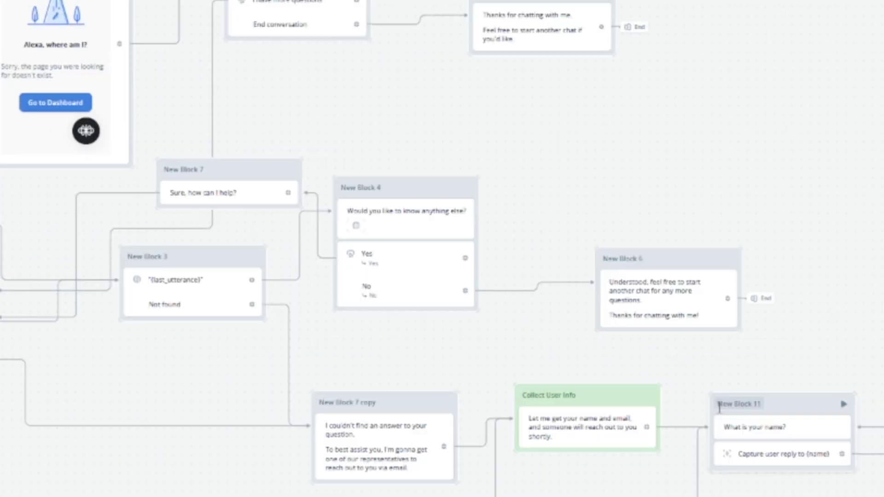
pyautogui.scroll(-5, 450, 424)
pyautogui.moveTo(450, 424); pyautogui.dragTo(481, 454)
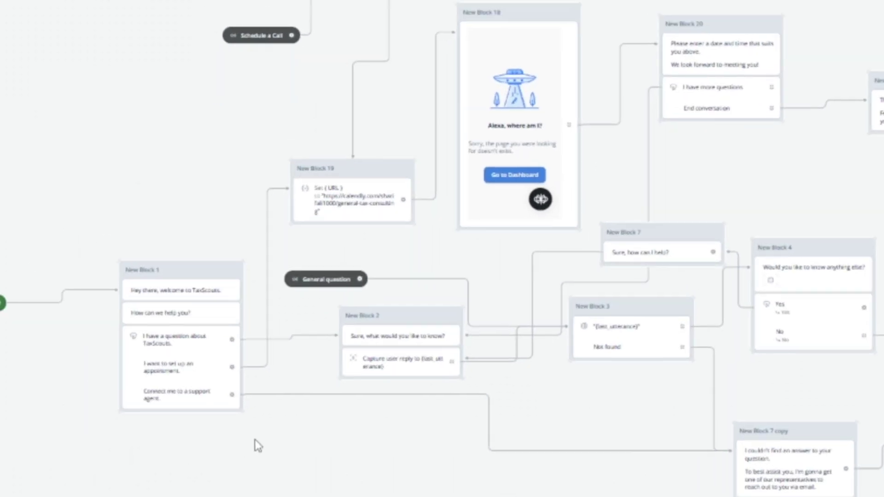
pyautogui.scroll(-1, 266, 408)
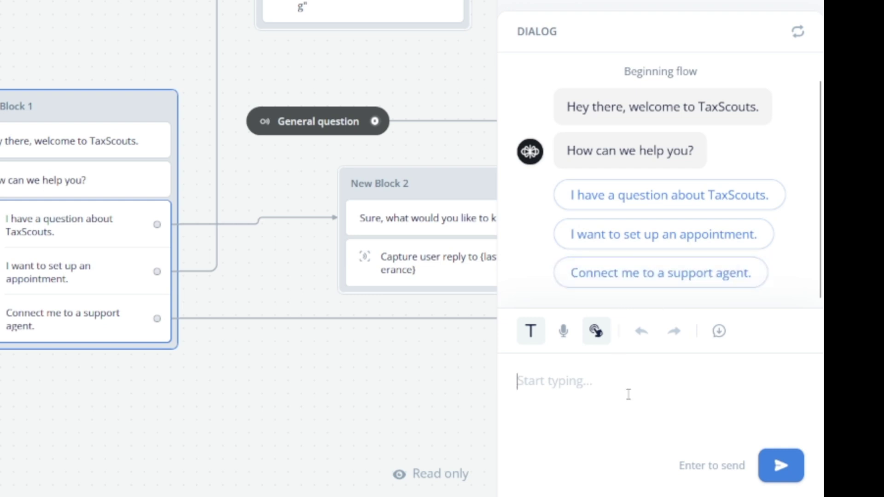
# Send 'Hey, I want to schedule a call with your accountants' to the test chatbot
pyautogui.write('Hey, I want')
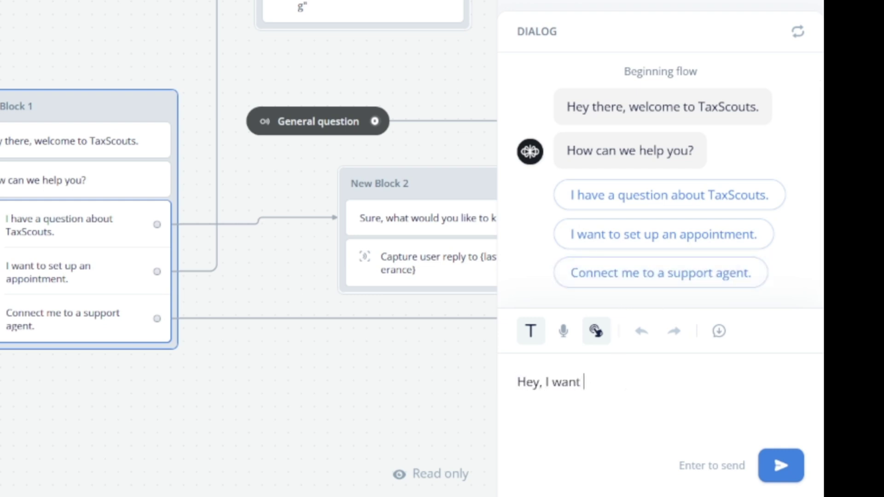
pyautogui.write(' to schedule a call wi')
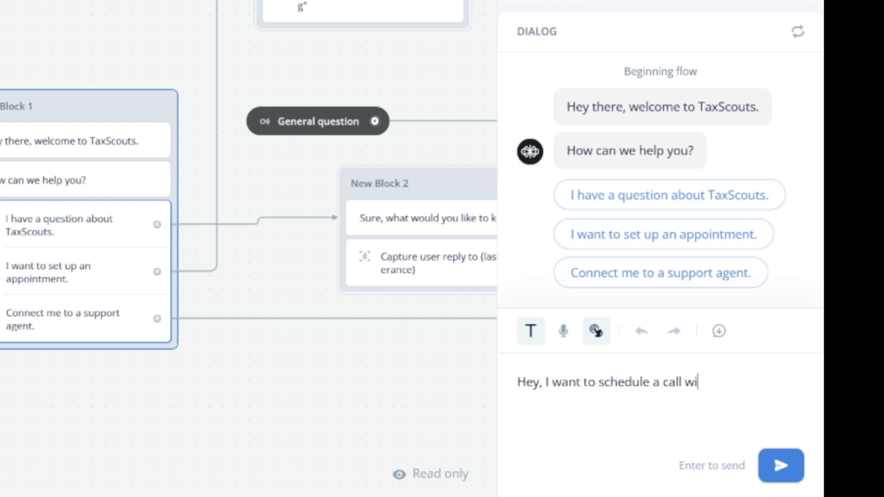
pyautogui.write('th your acco')
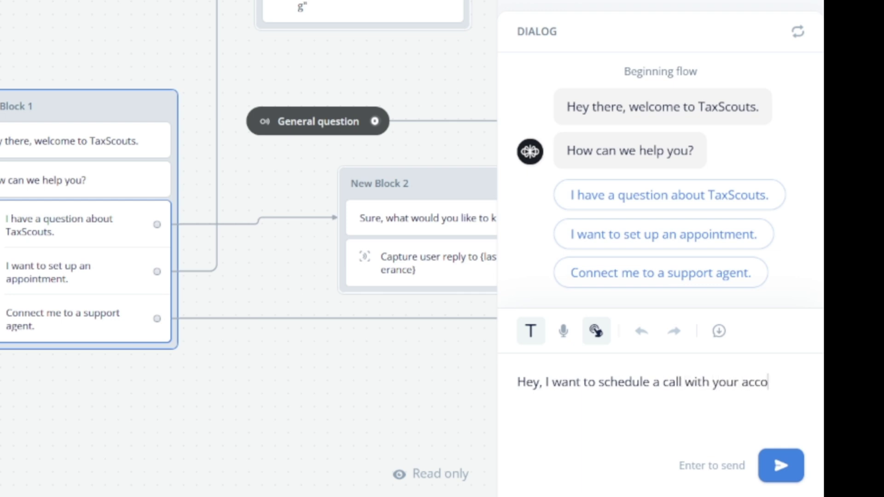
pyautogui.write('untants')
pyautogui.press('Return')
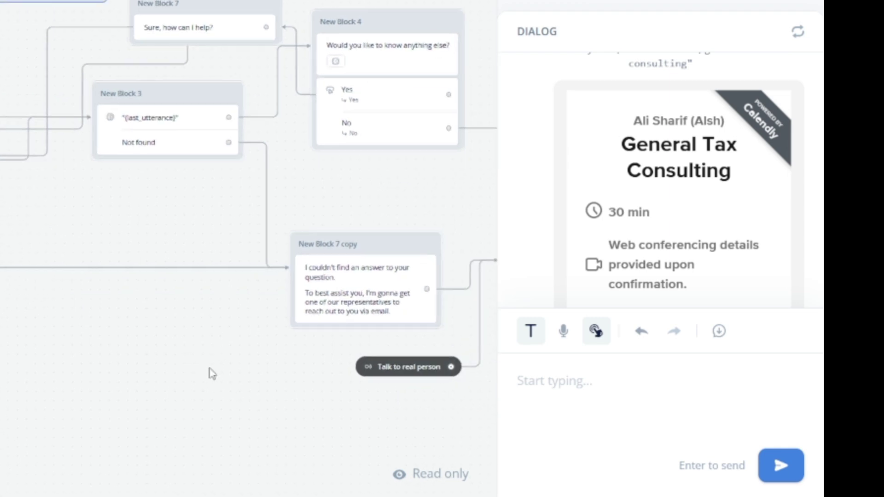
# Send 'Let me talk to a real person' while viewing Collect User Info and New Block 20
pyautogui.write('Let me talk')
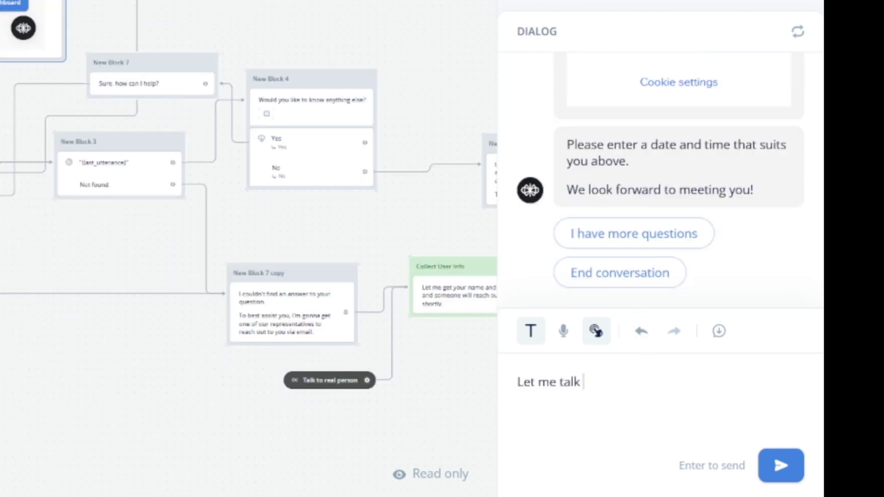
pyautogui.write(' to a real person')
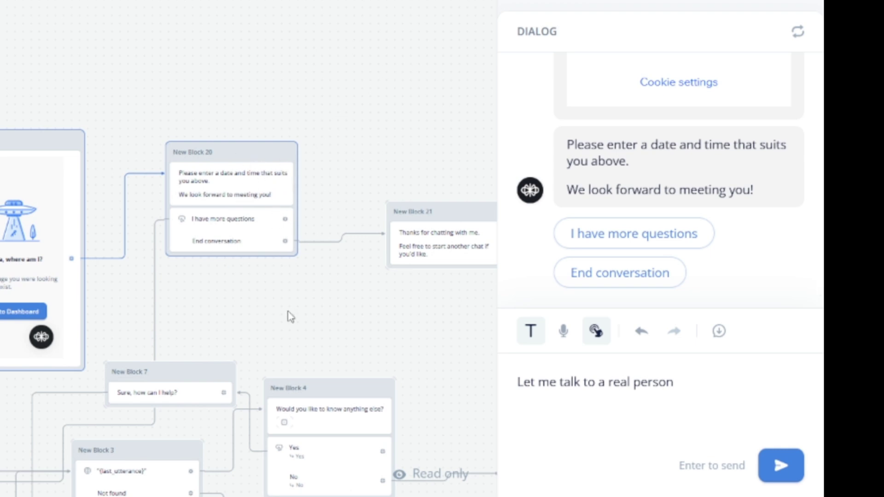
pyautogui.moveTo(291, 317); pyautogui.dragTo(267, 120)
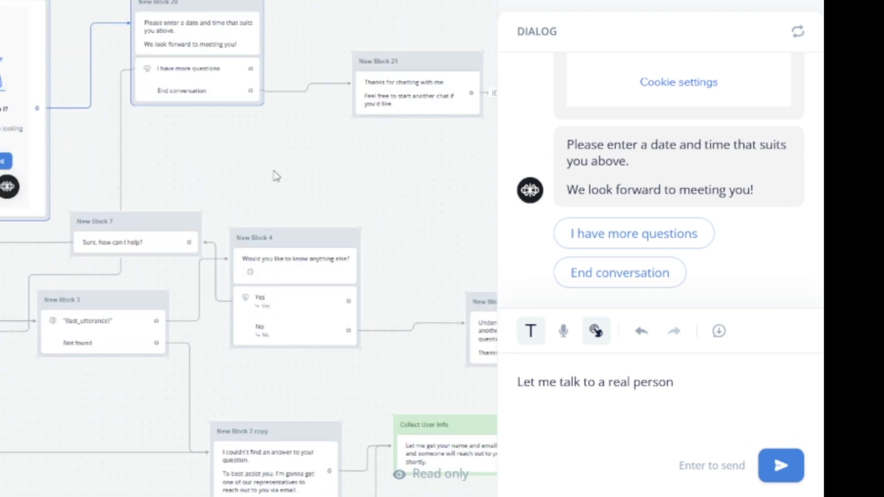
pyautogui.moveTo(367, 361); pyautogui.dragTo(328, 471)
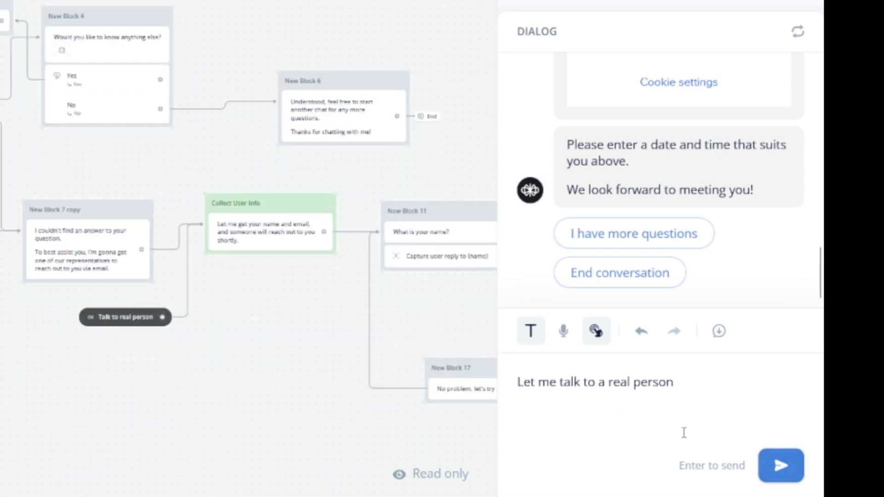
pyautogui.click(775, 465)
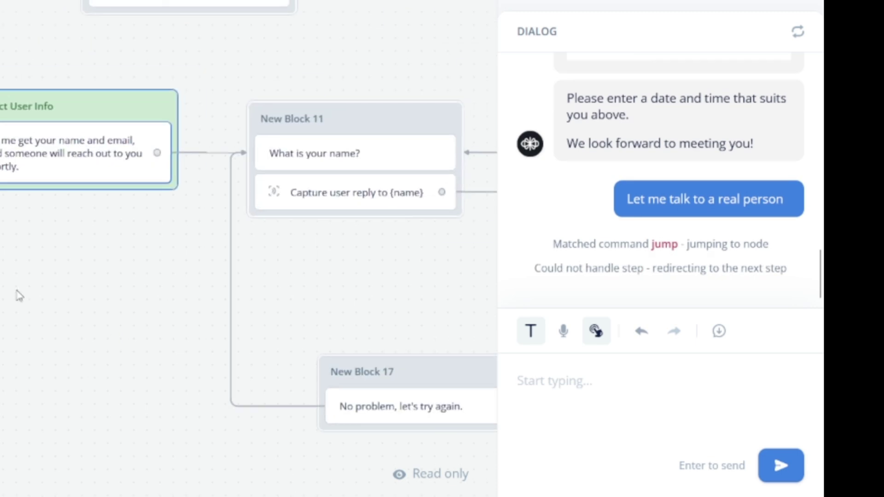